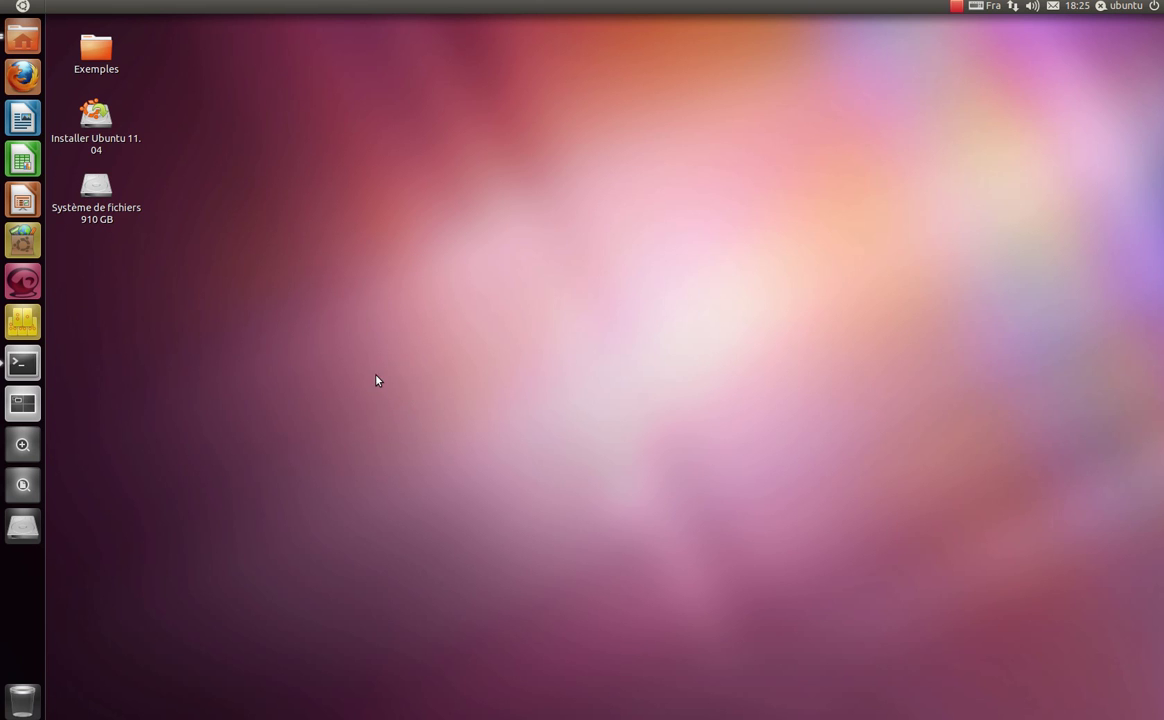
Search Google for vlc in Firefox, view VideoLAN's official VLC page in full size, and close the browser.
click(23, 75)
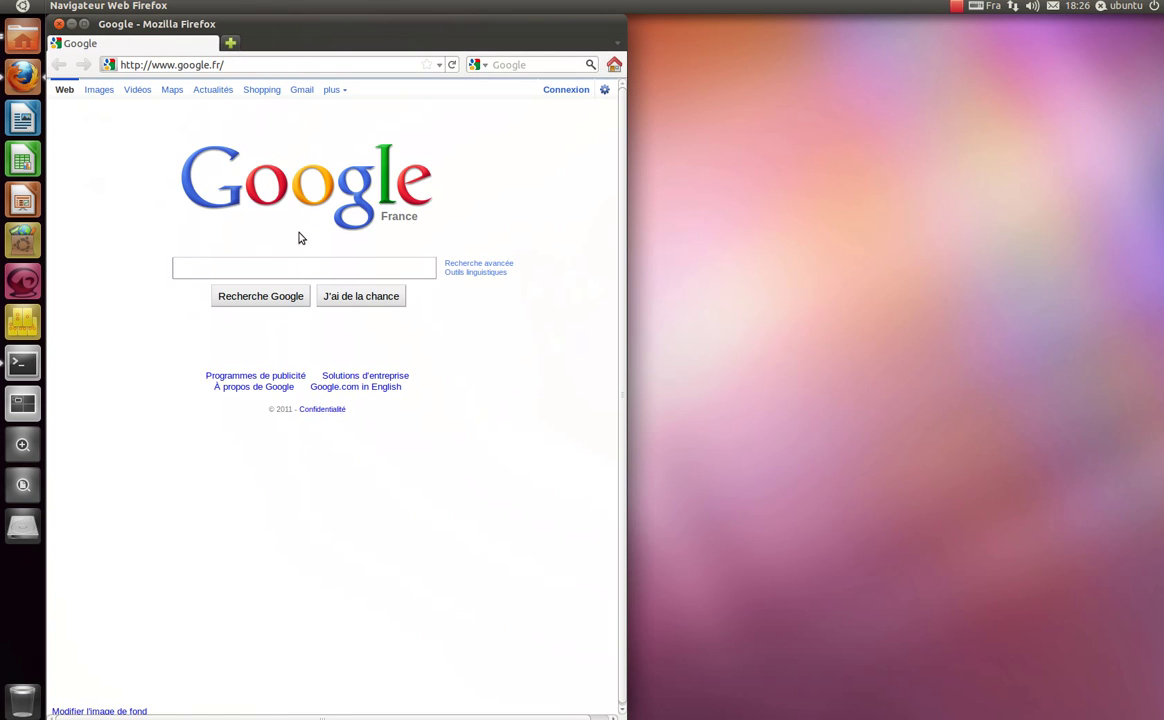
text(vlc)
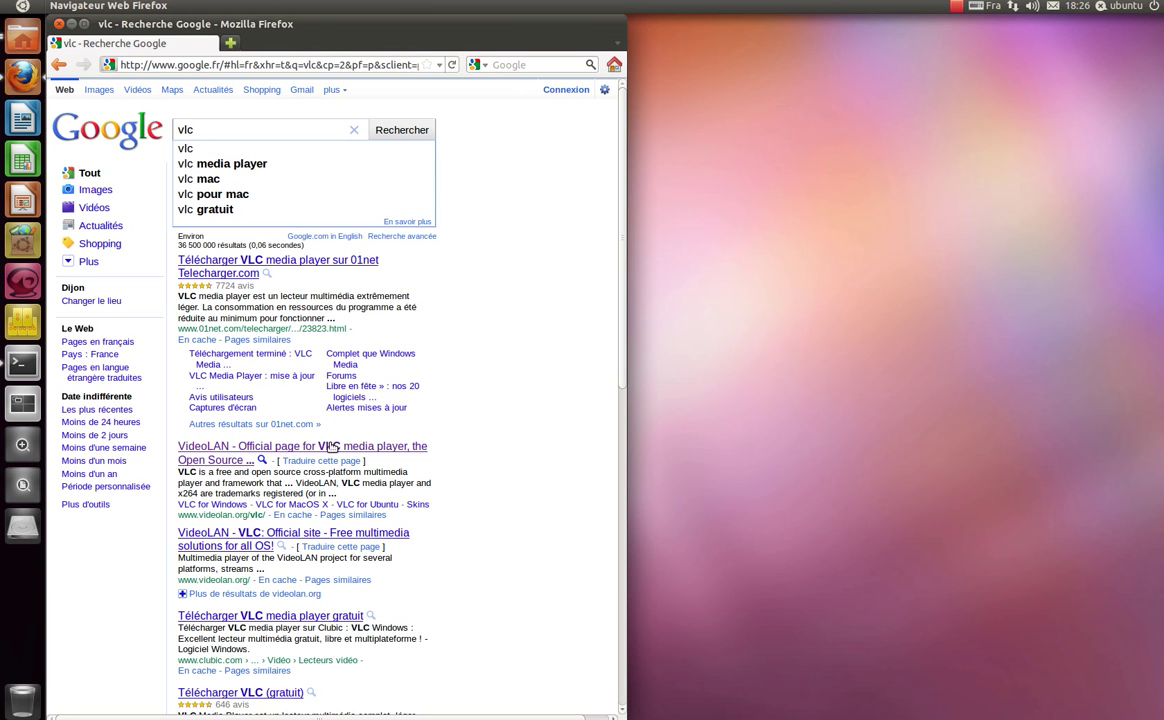
click(330, 447)
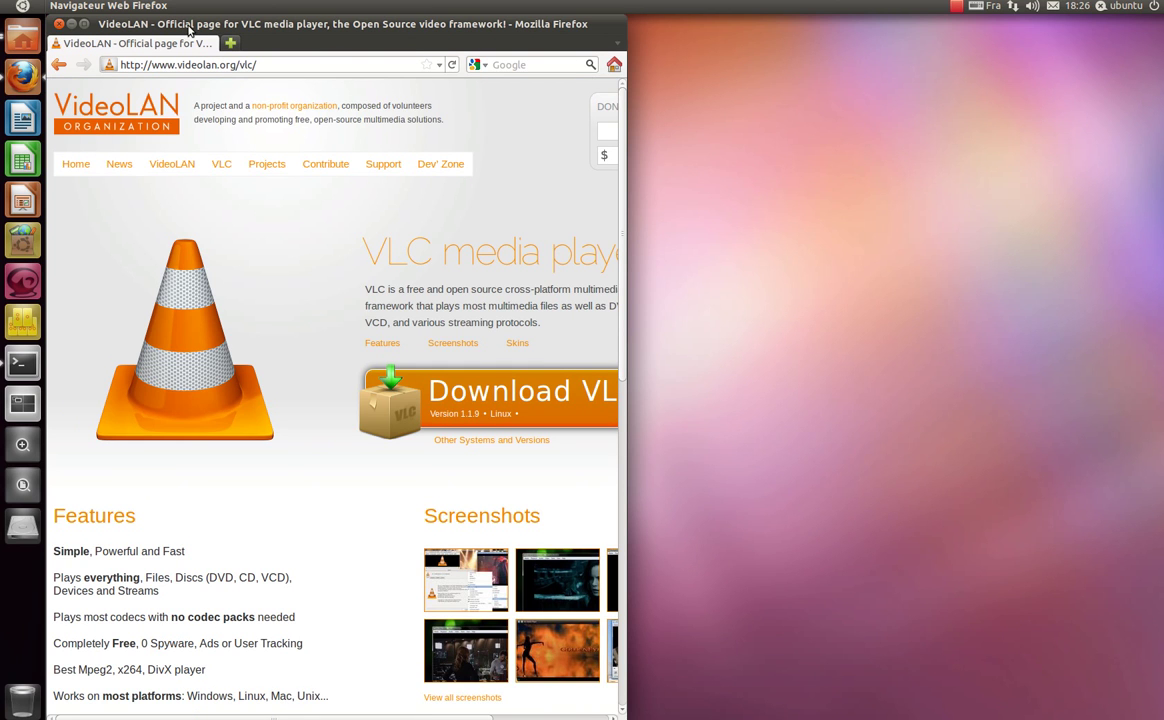
click(84, 23)
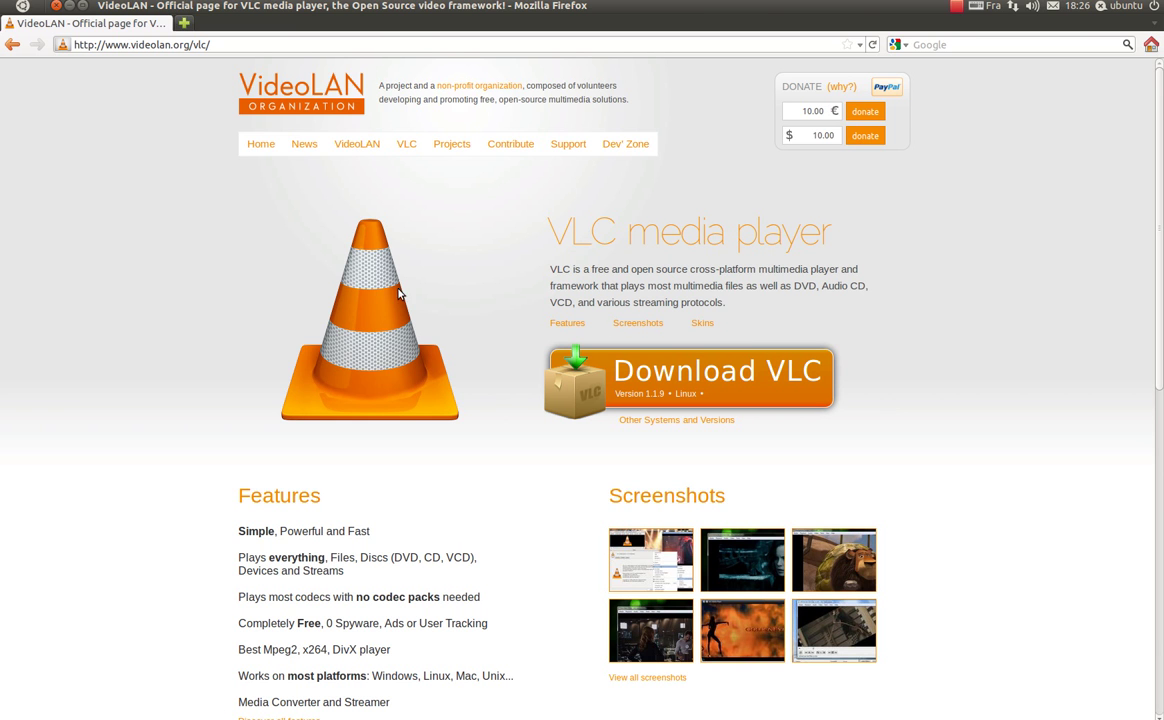
click(57, 6)
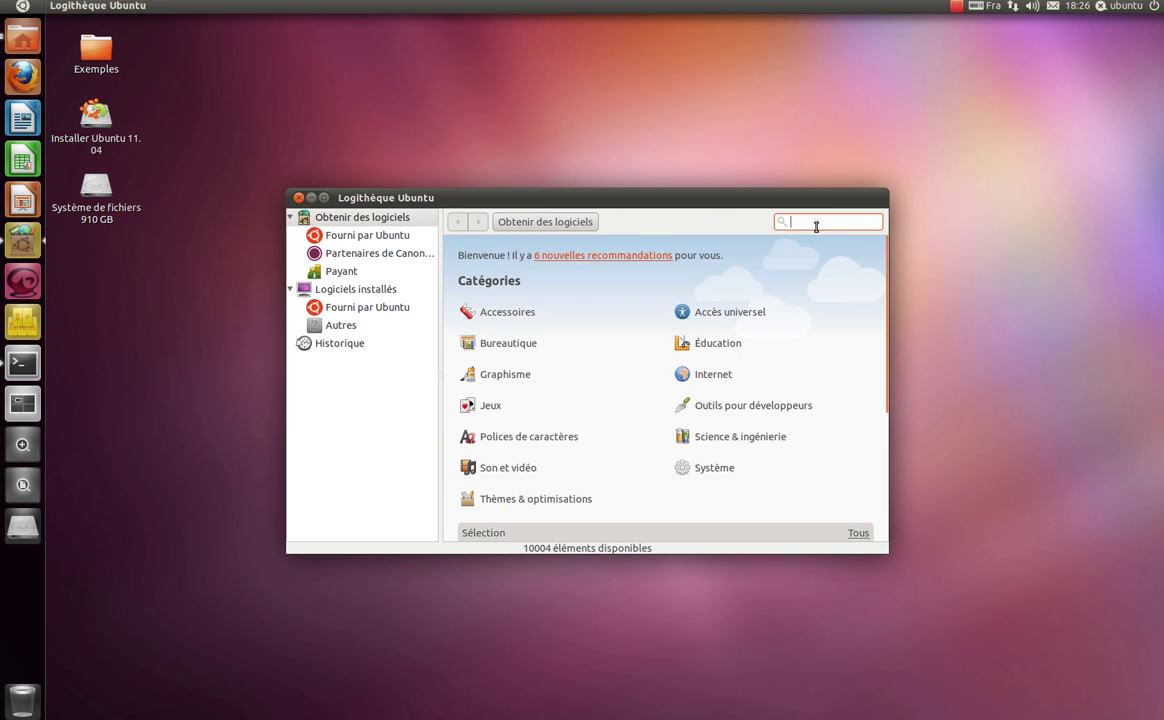
In the Logithèque Ubuntu, search for vlc and enable the universe source from VLC media player's details.
text(vlc)
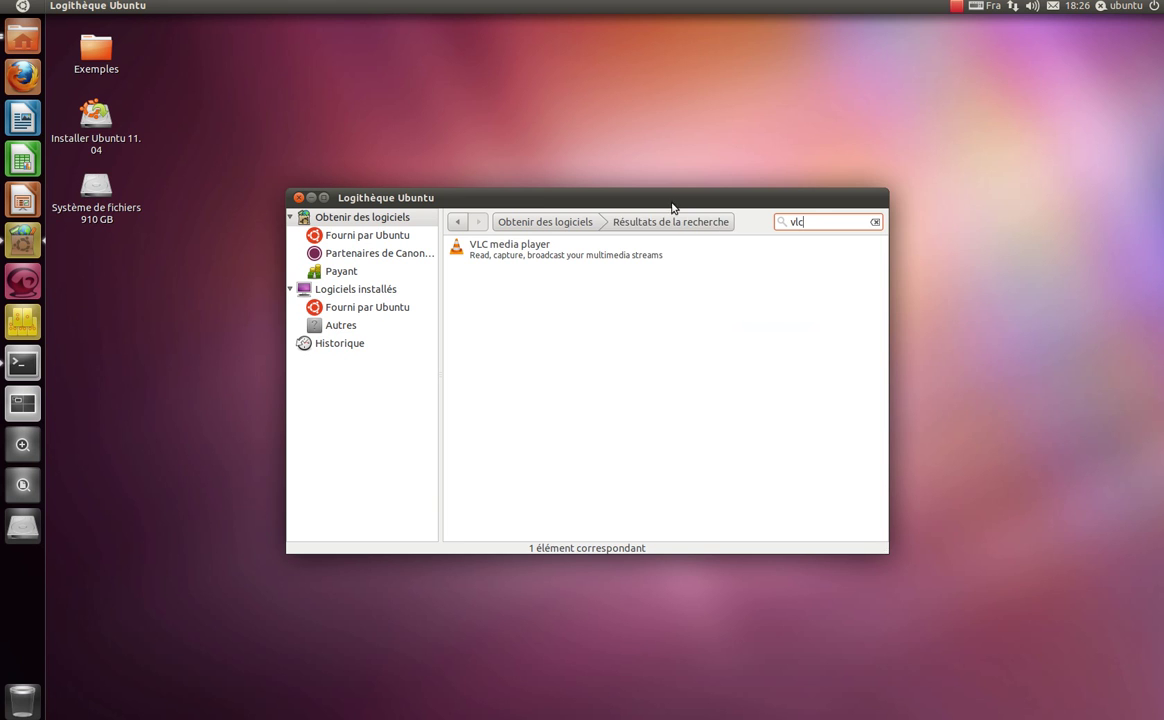
click(490, 256)
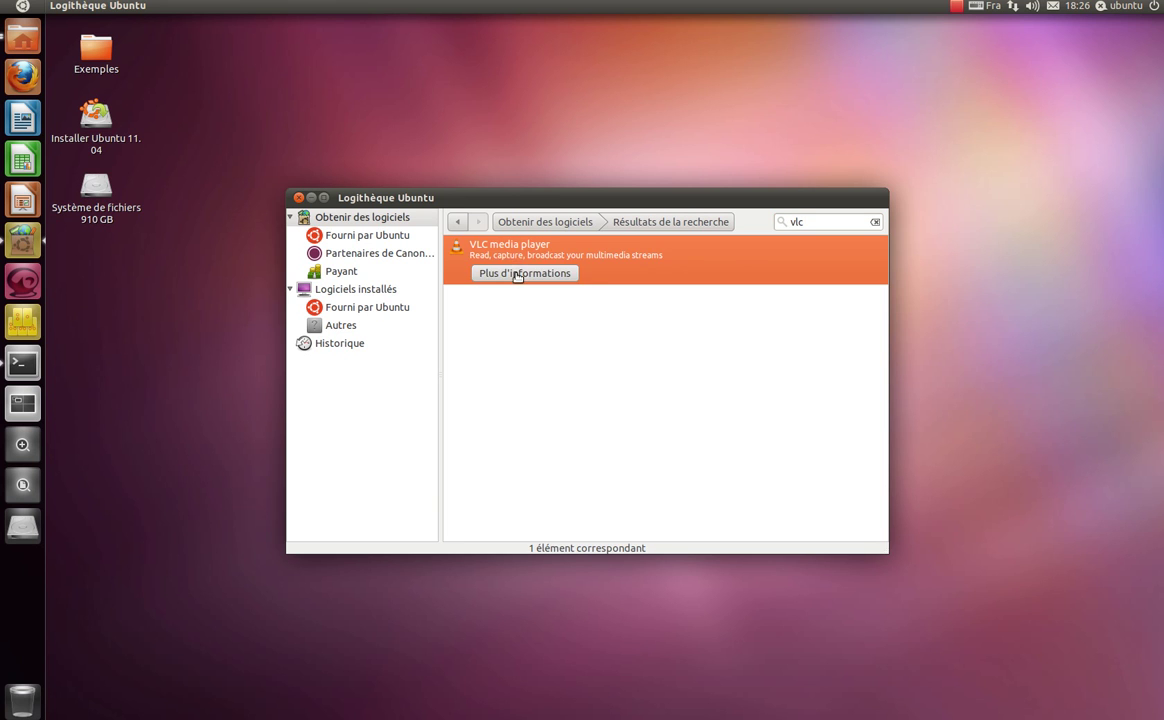
click(522, 270)
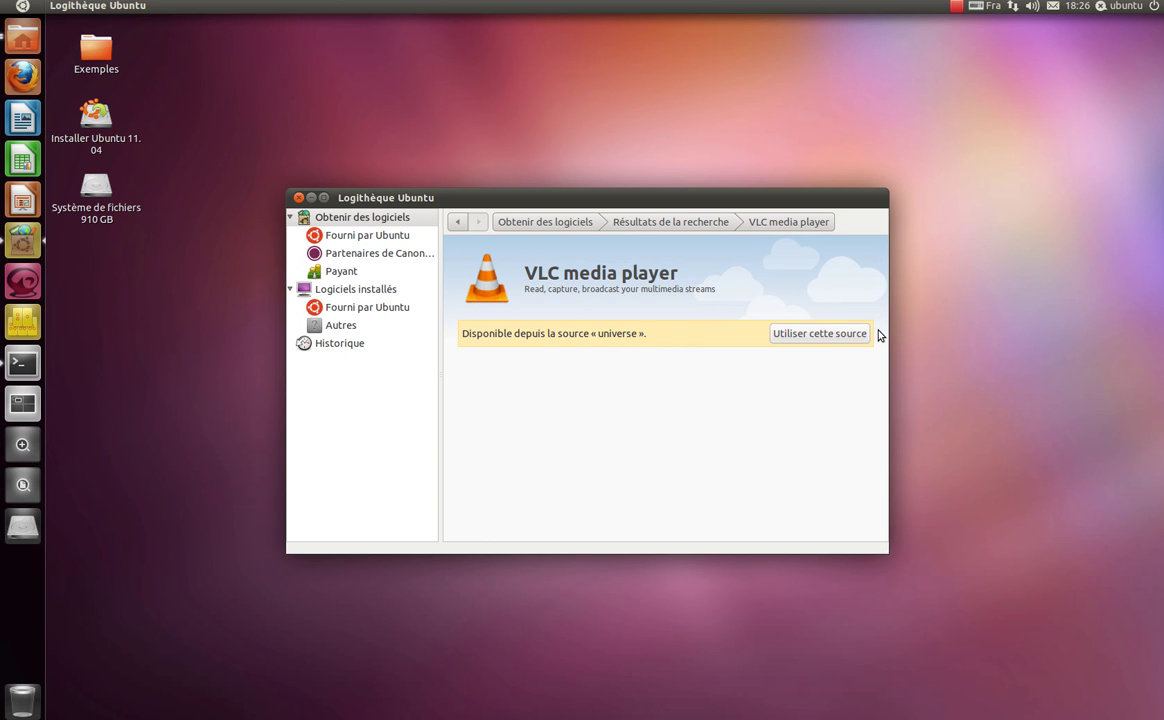
click(848, 338)
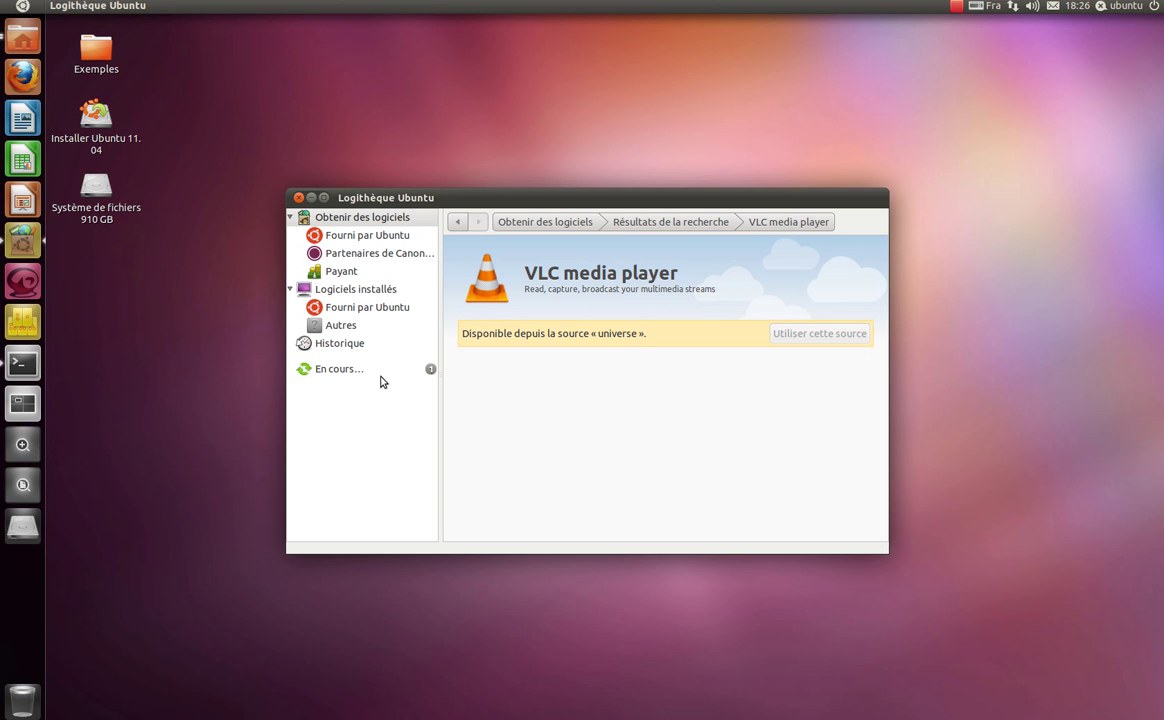
click(378, 372)
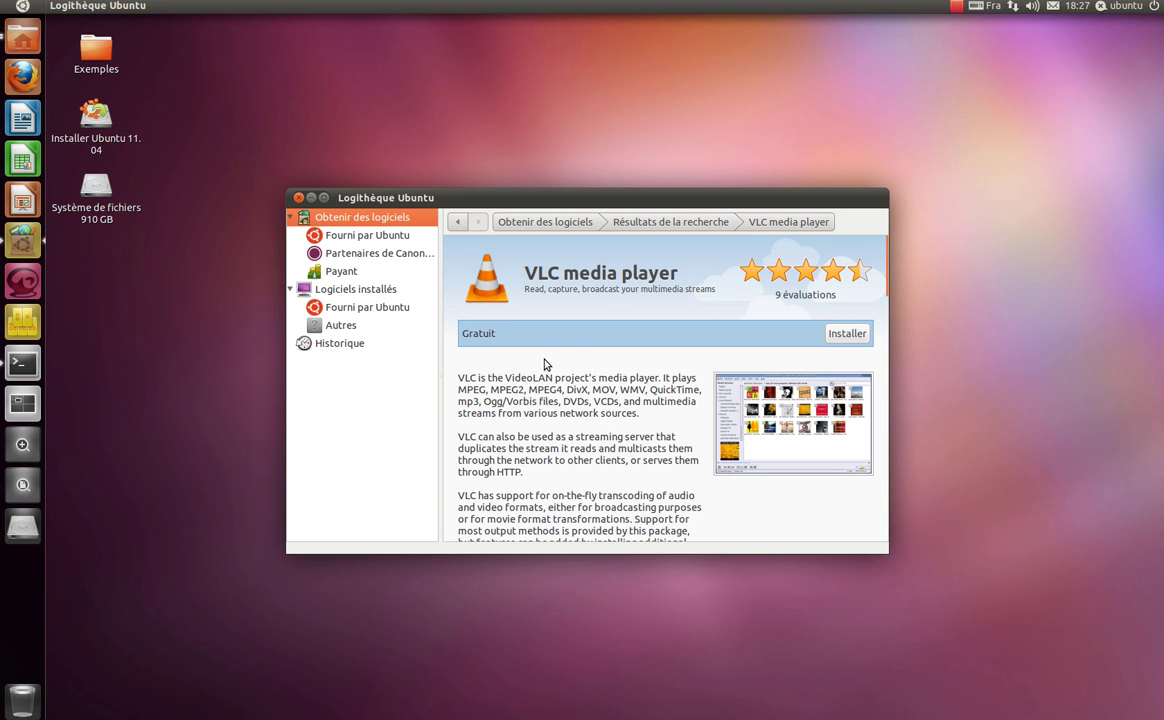
Review the VLC media player description, install the program and have it added to the launcher.
scroll(600, 388, down, 5)
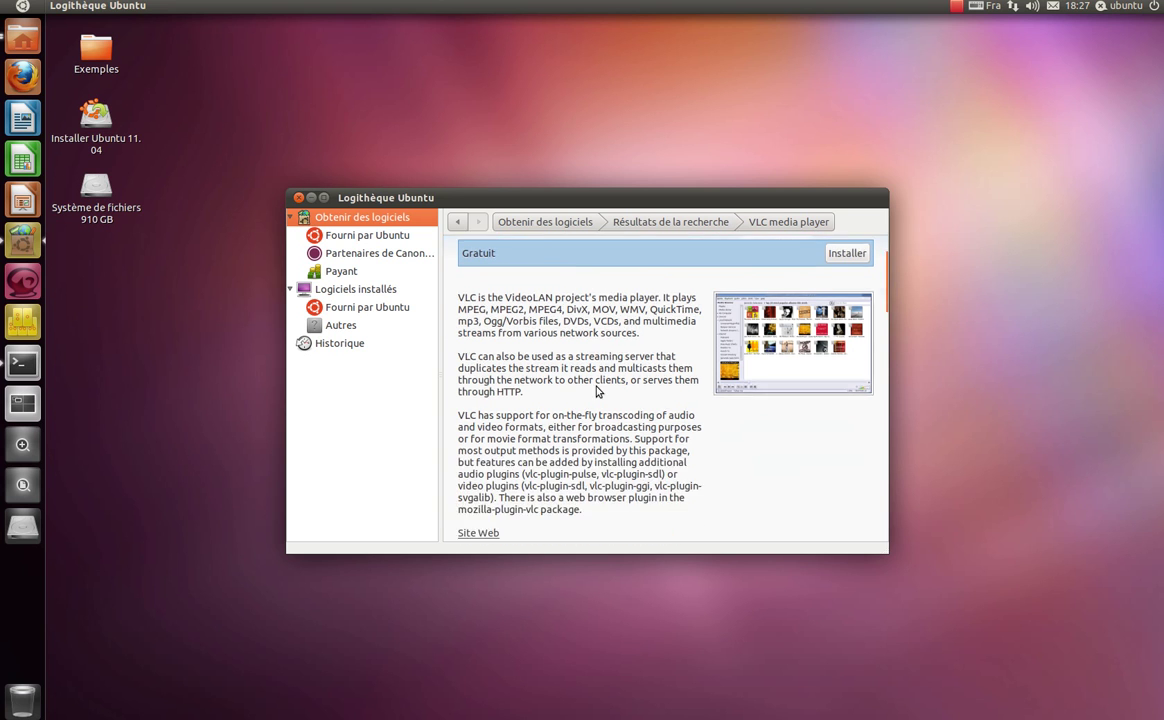
scroll(600, 388, up, 5)
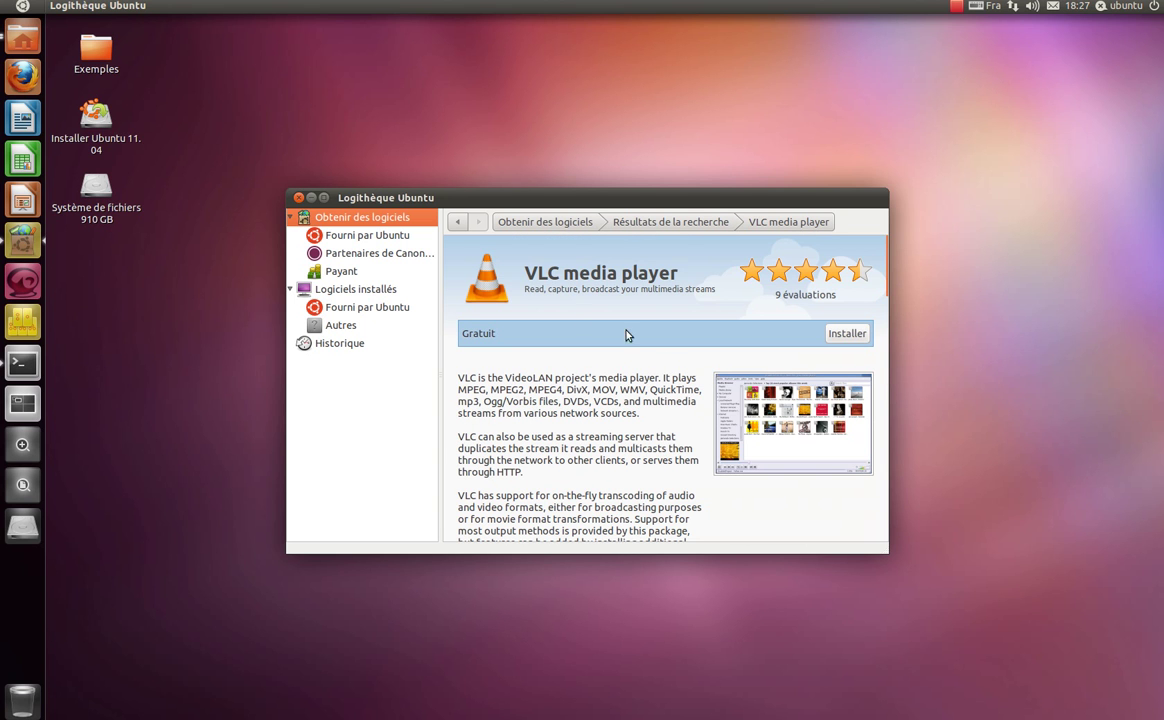
click(852, 338)
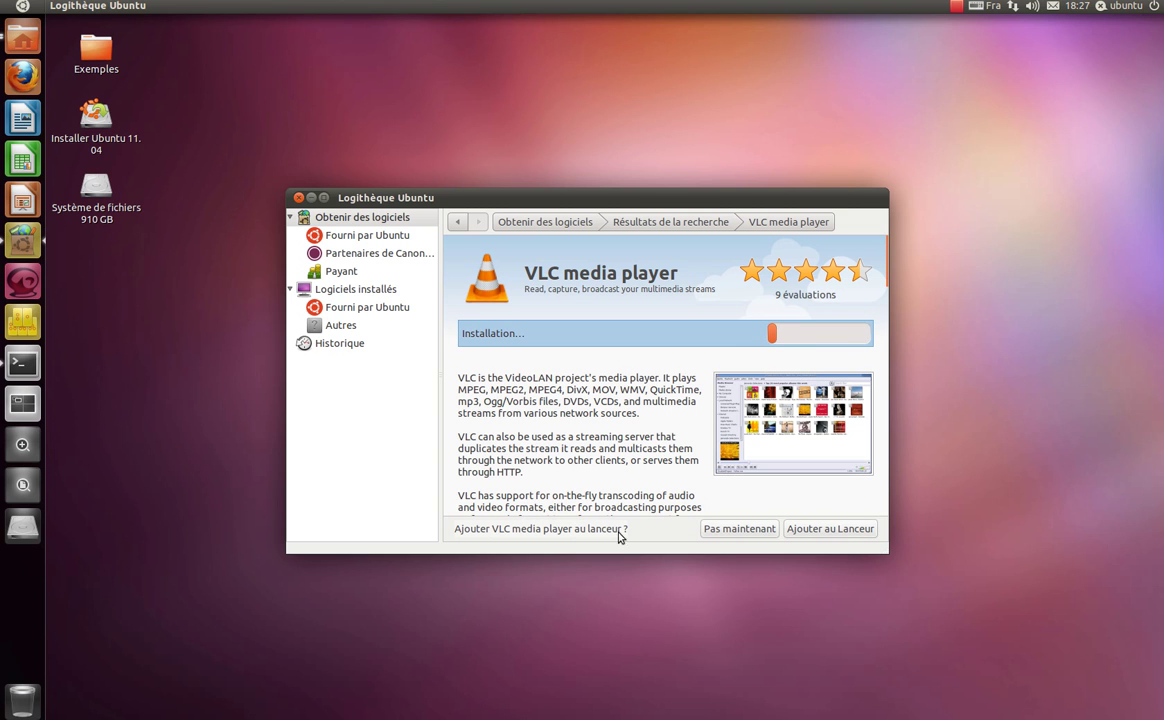
click(841, 530)
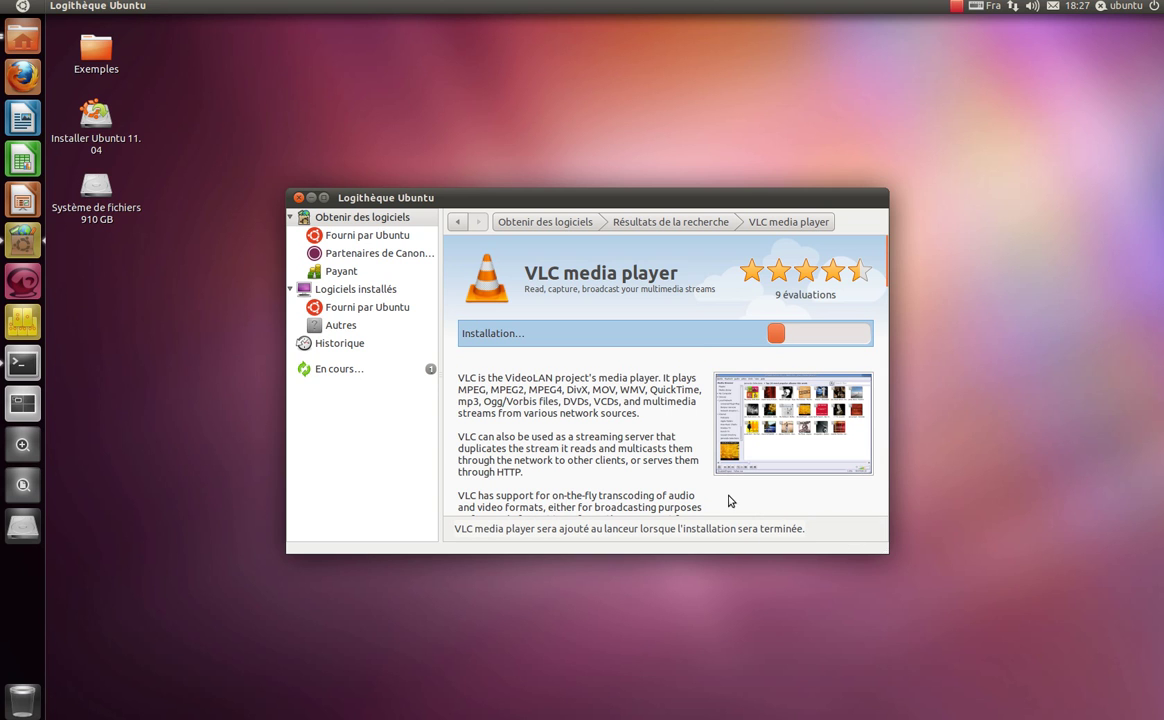
Follow the progress of the VLC media player installation among the ongoing operations.
click(339, 369)
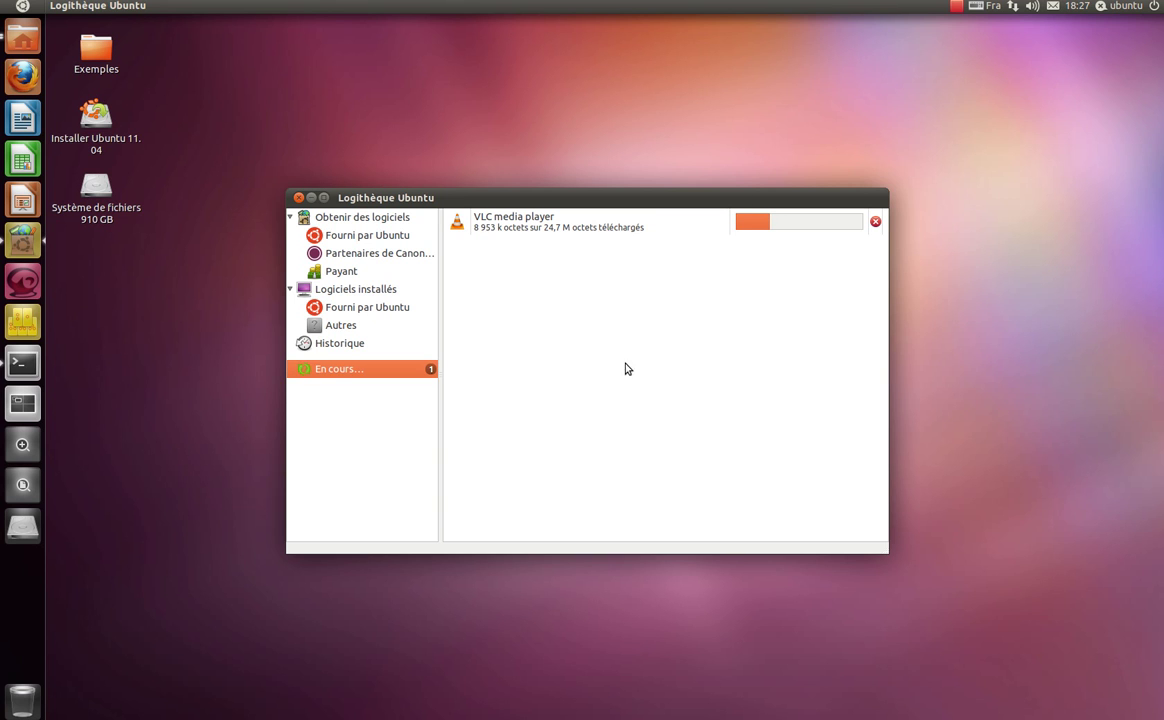
click(957, 7)
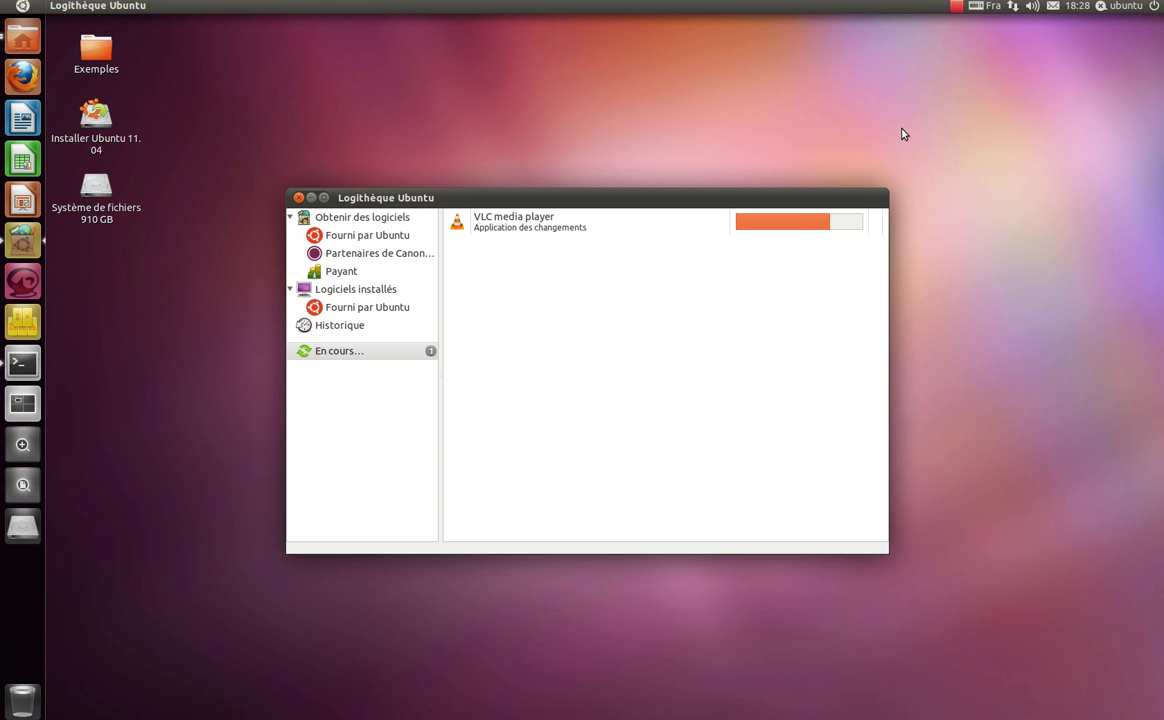
drag(820, 199, 742, 210)
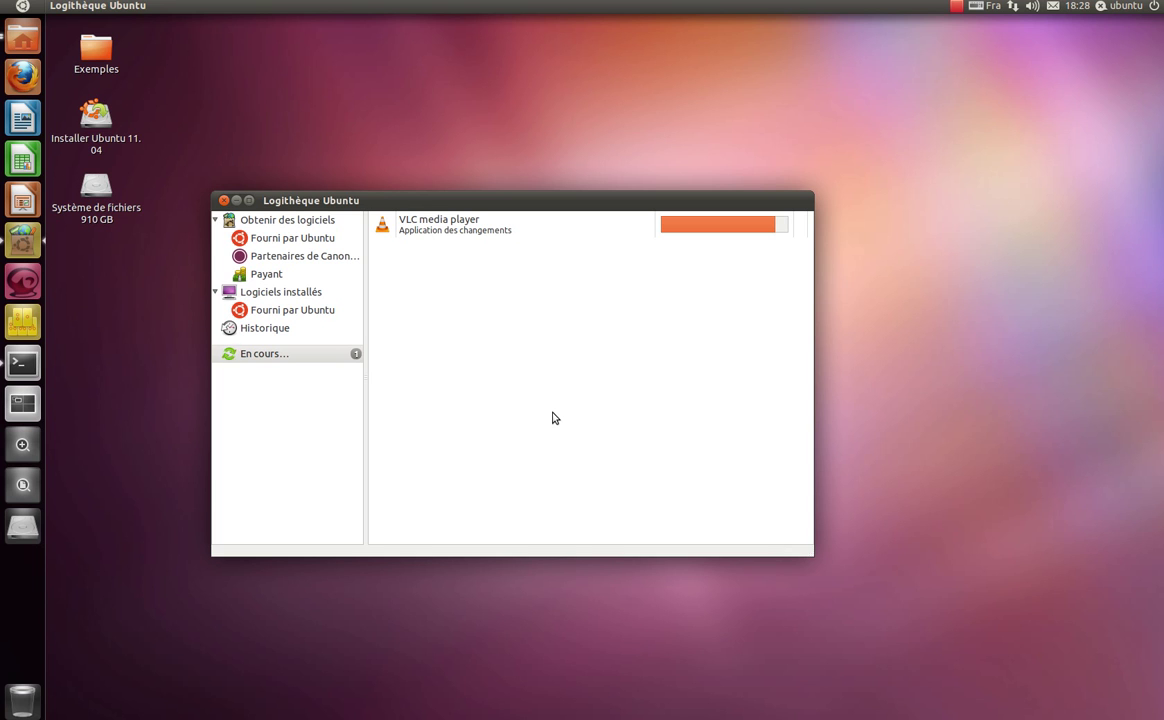
double_click(614, 226)
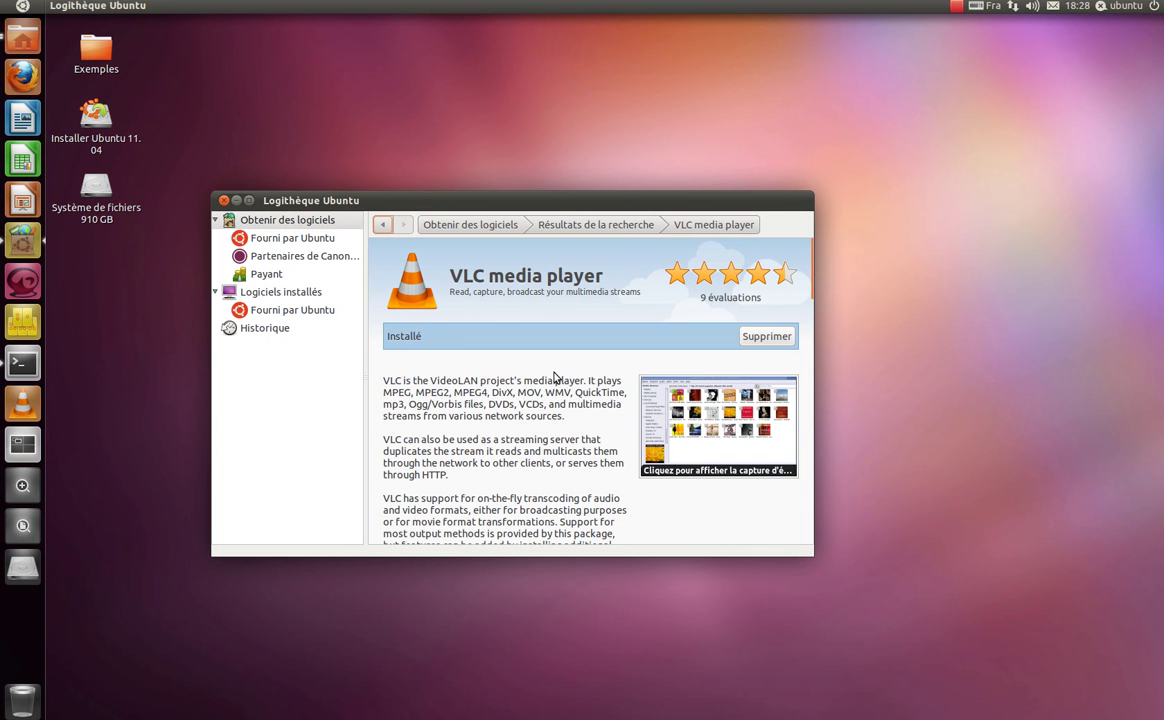
Launch VLC, uncheck the option to retrieve information from the Internet in the privacy dialog, and close the player.
click(23, 404)
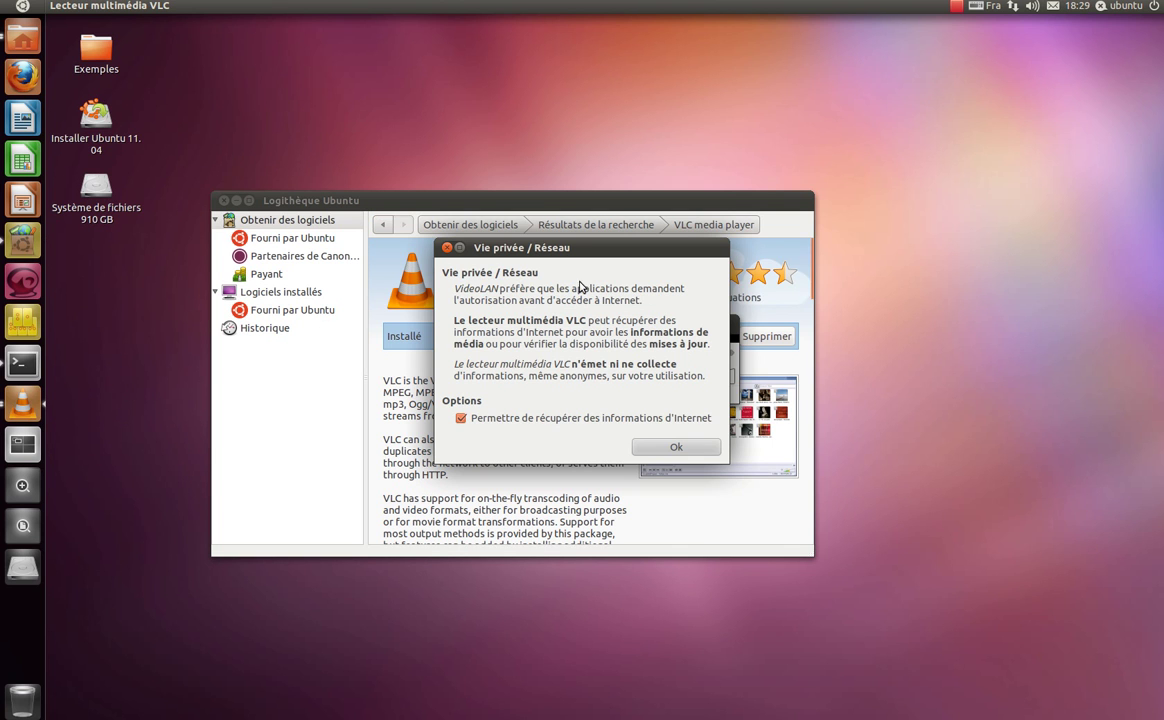
click(670, 420)
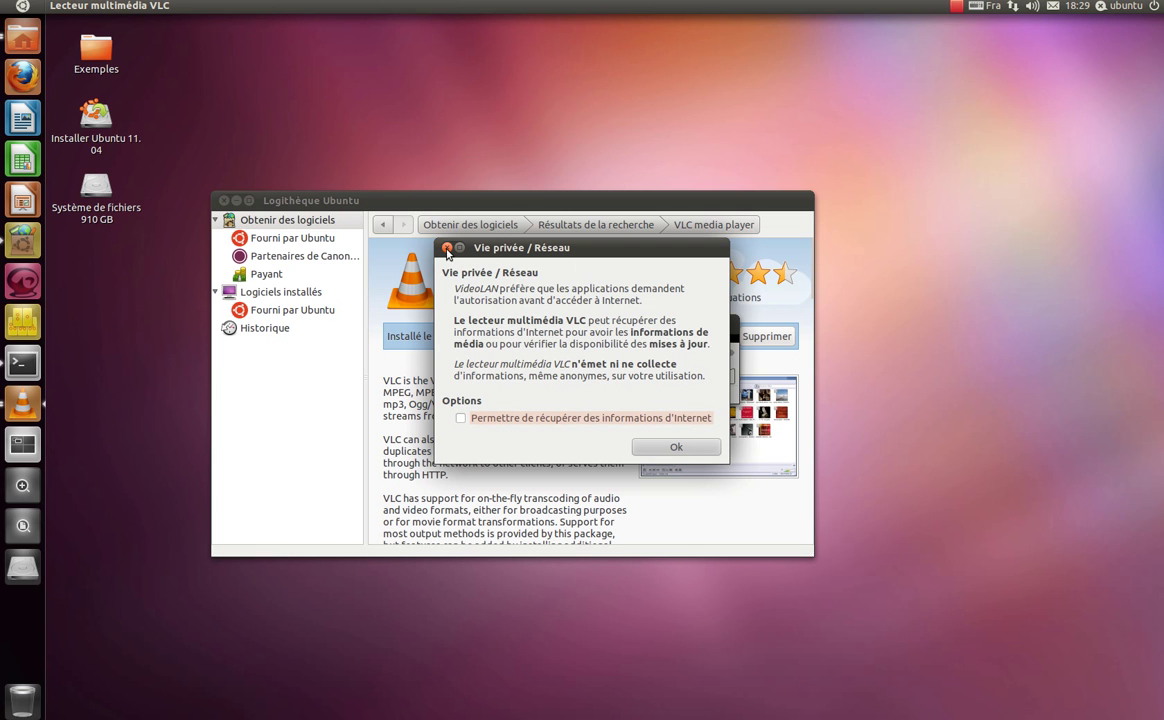
click(446, 248)
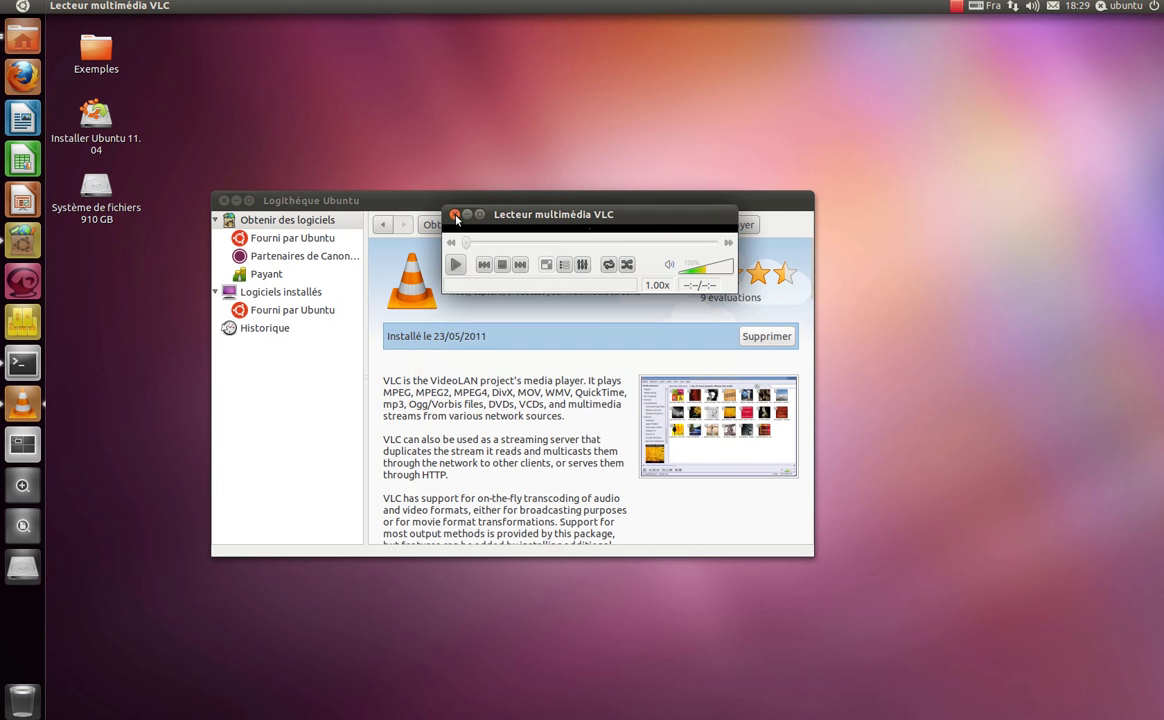
click(455, 216)
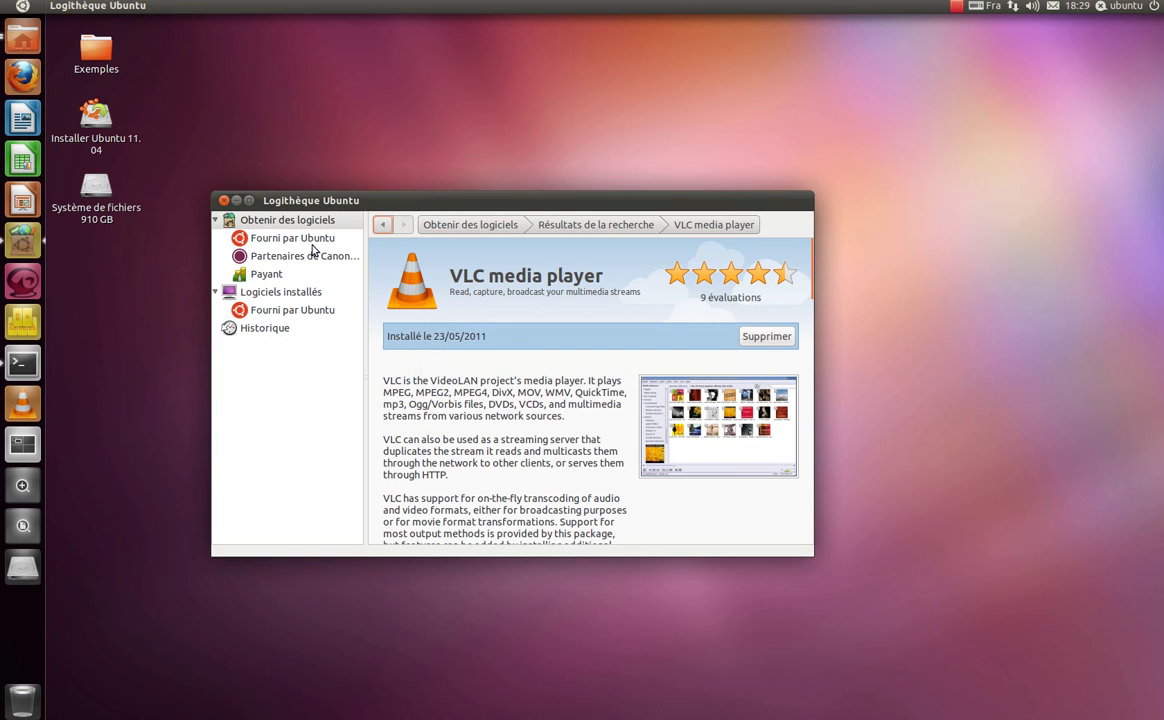
Return to the software categories, browse the role-playing games under Jeux and select Beneath A Steel Sky.
click(470, 224)
click(741, 227)
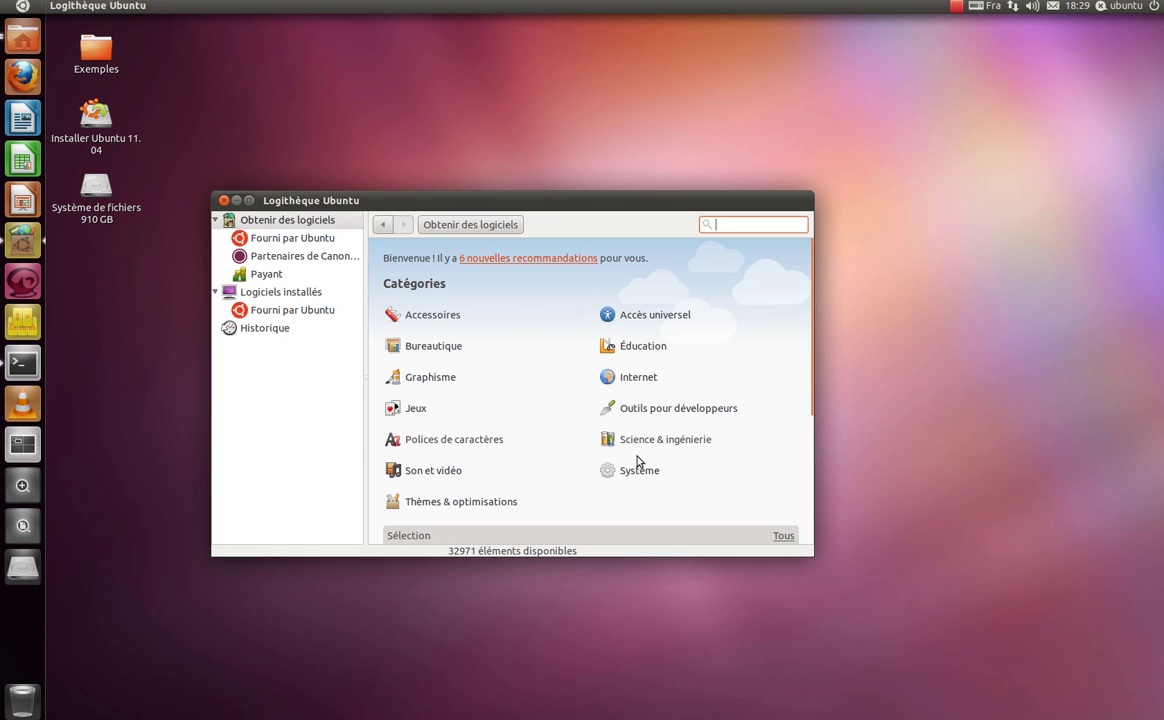
click(418, 409)
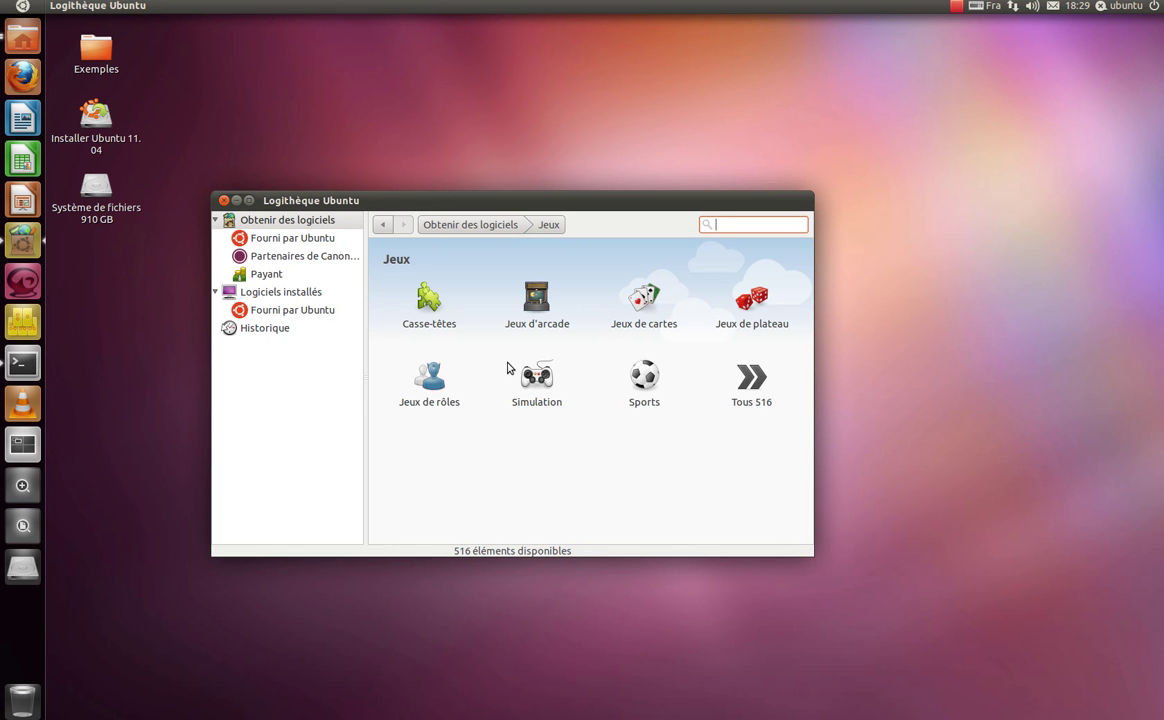
click(420, 377)
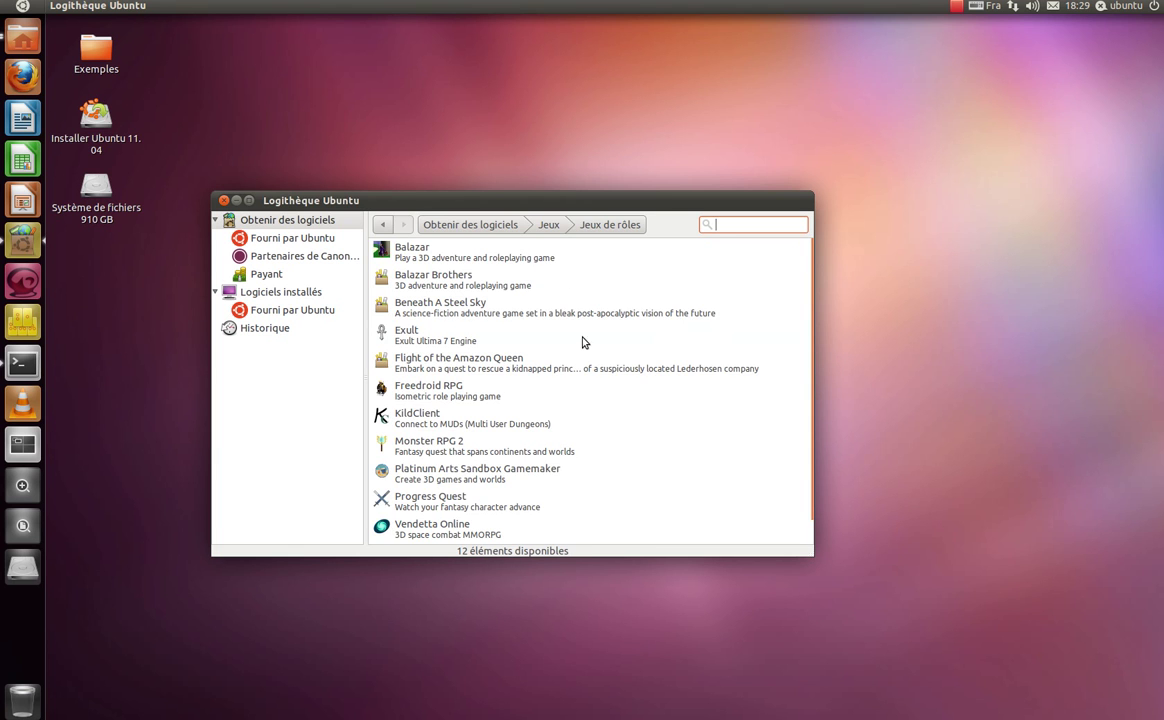
scroll(605, 320, down, 1)
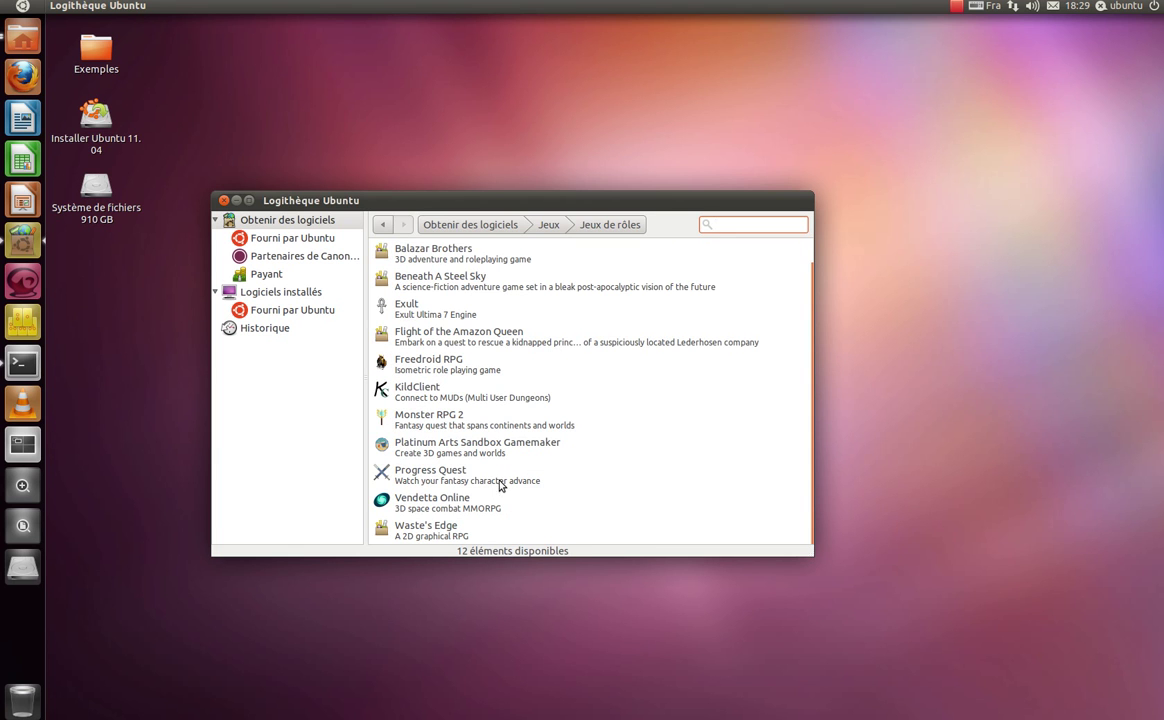
scroll(450, 380, up, 1)
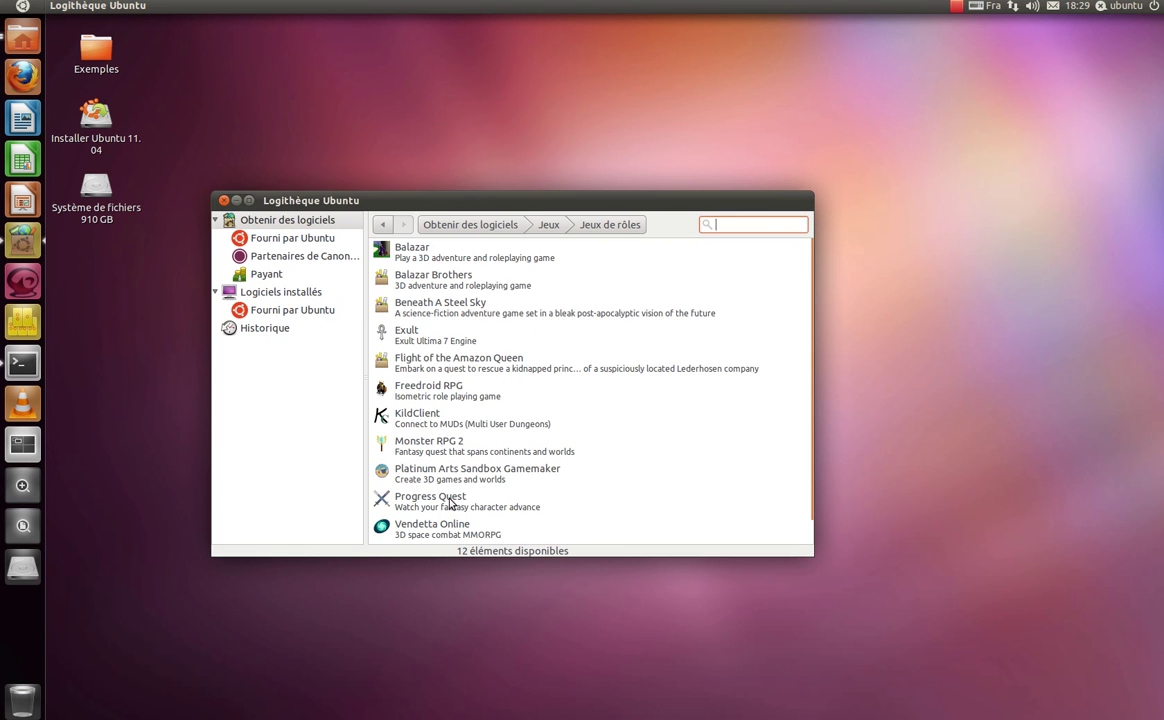
click(425, 305)
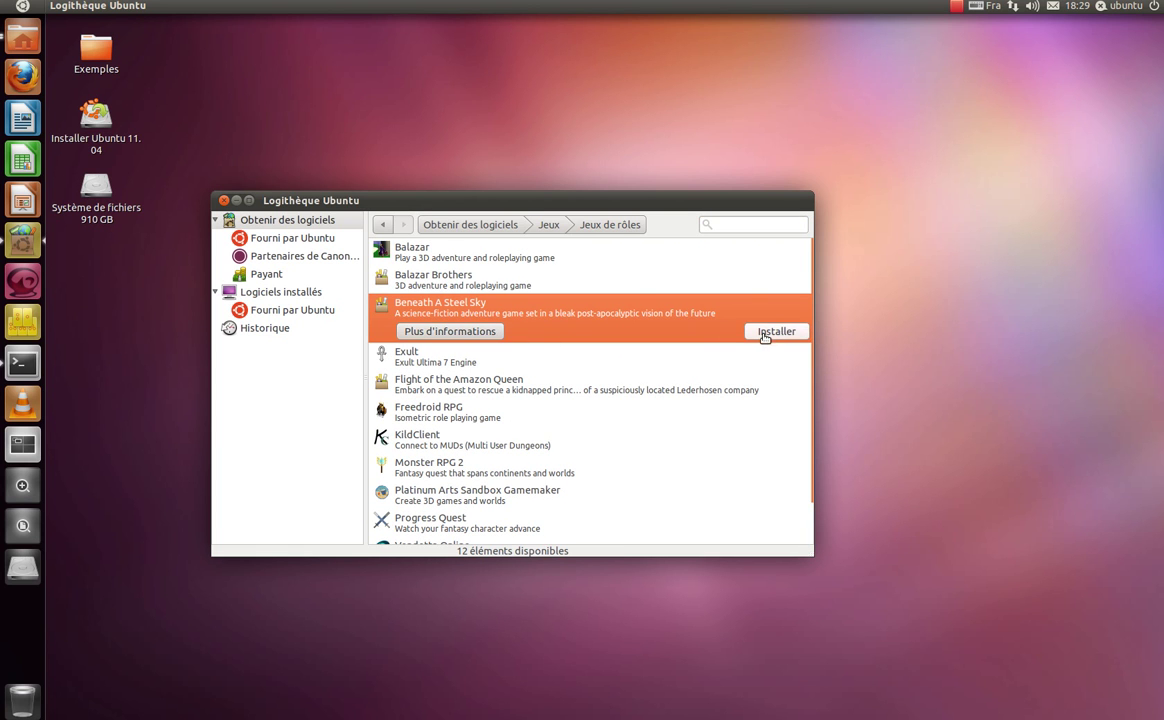
Search for gravure in the role-playing games and in the whole catalogue, and view the details of brasero-cdrkit.
click(754, 224)
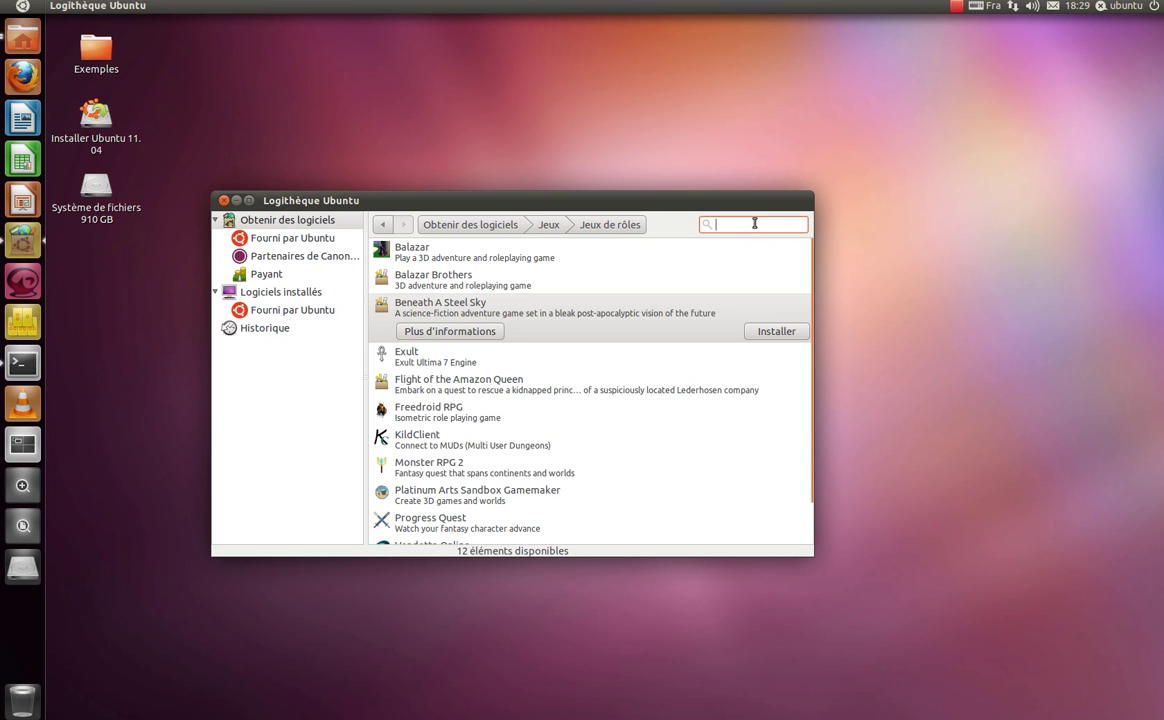
text(gravure)
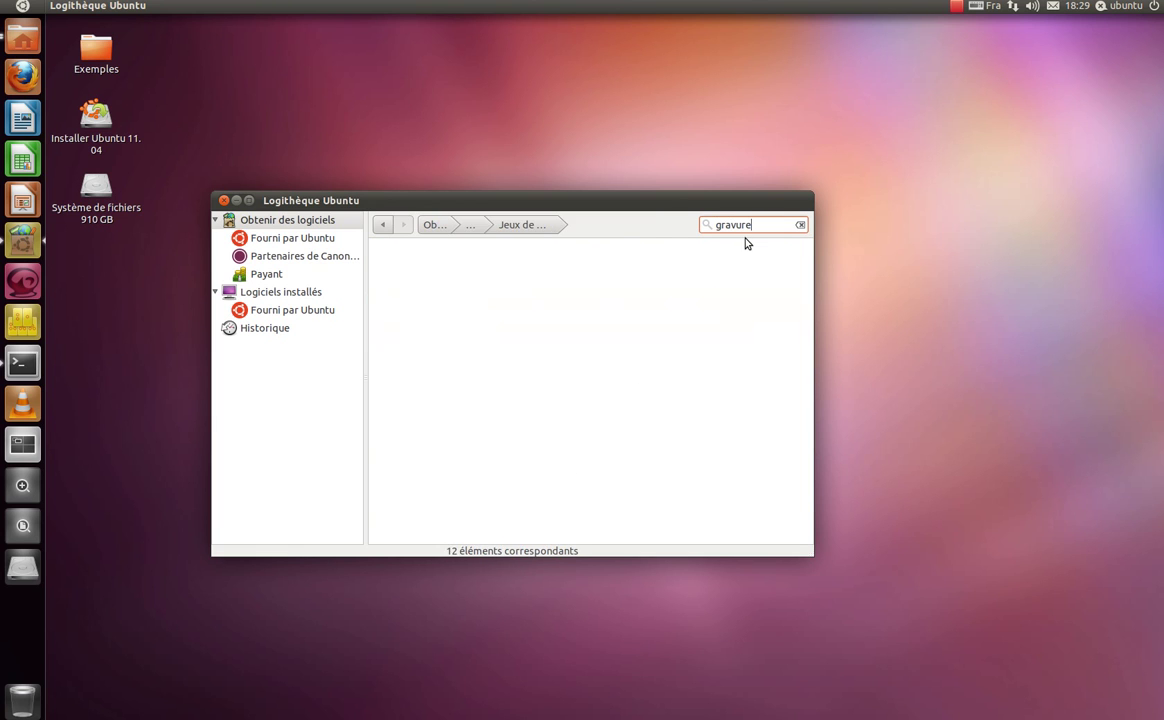
click(425, 225)
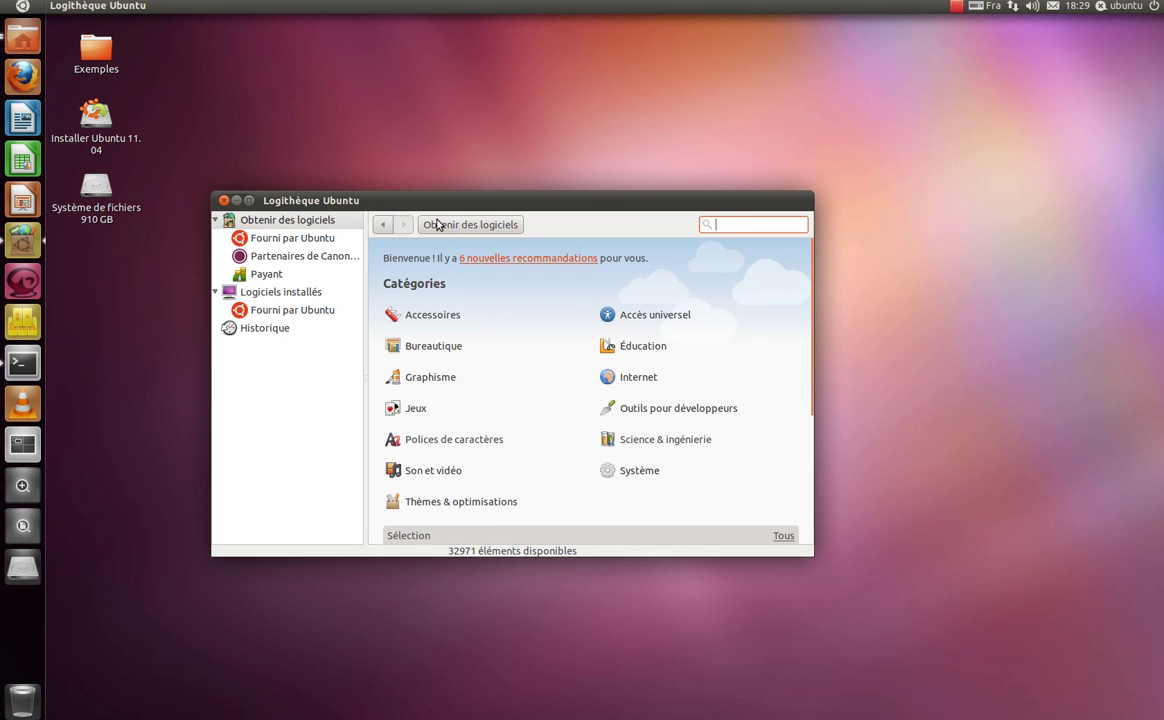
text(gravure)
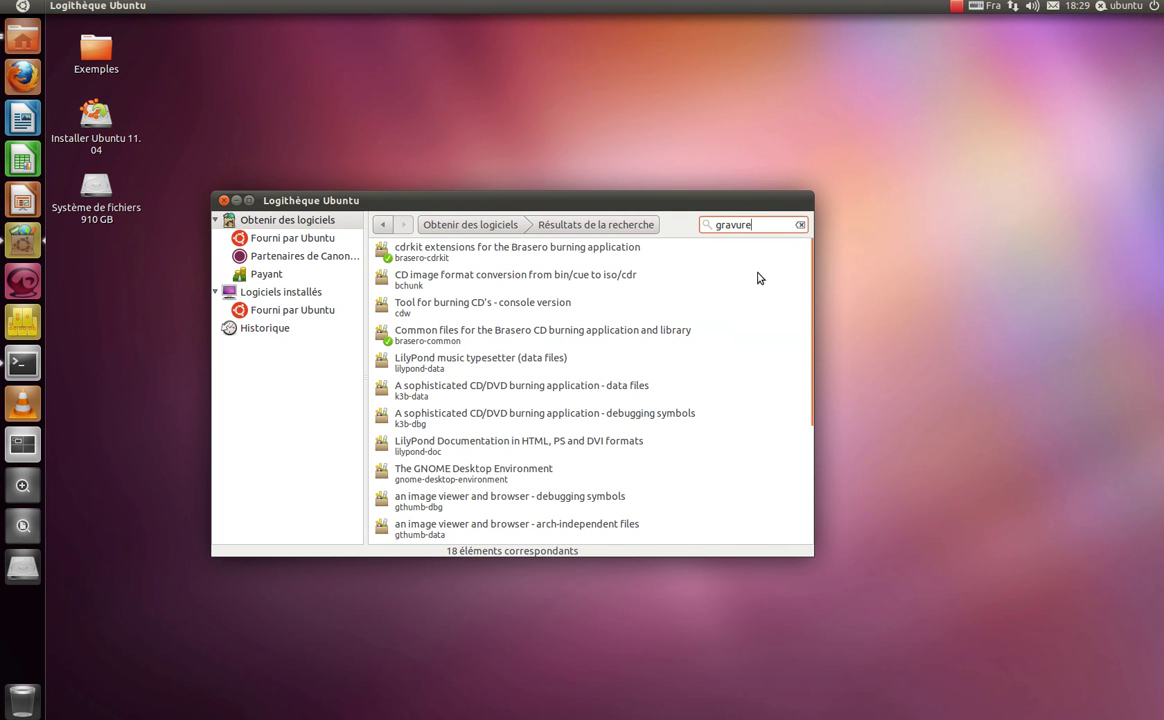
scroll(598, 362, down, 5)
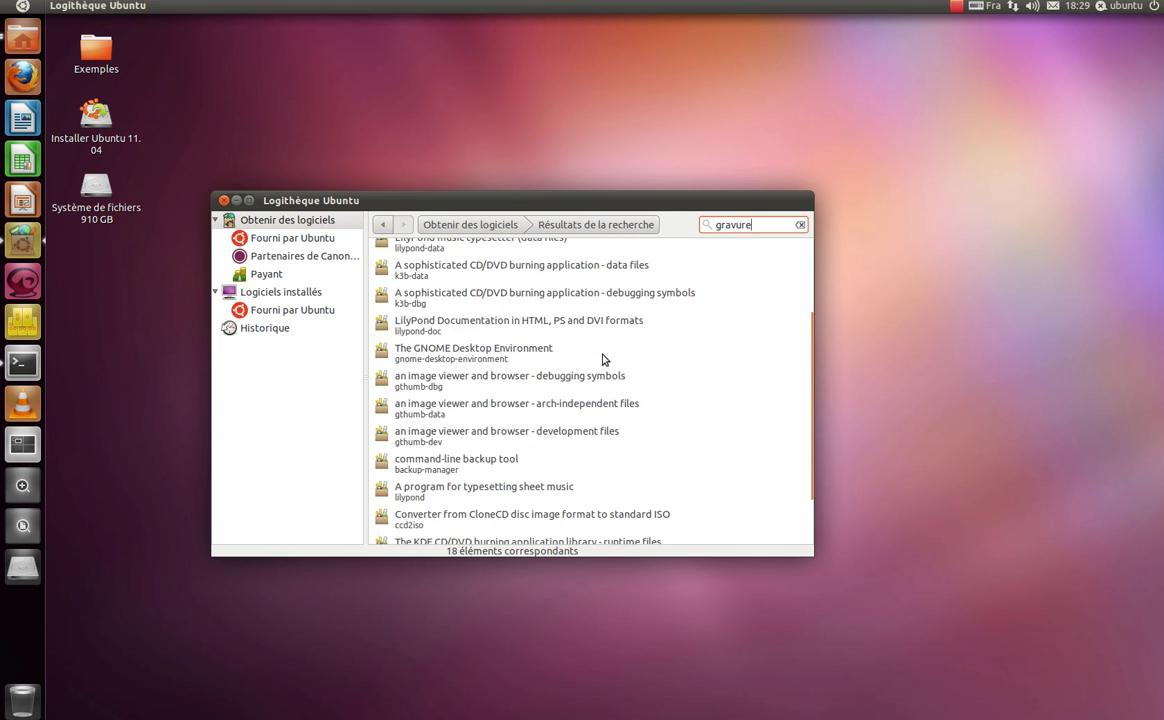
scroll(590, 320, up, 5)
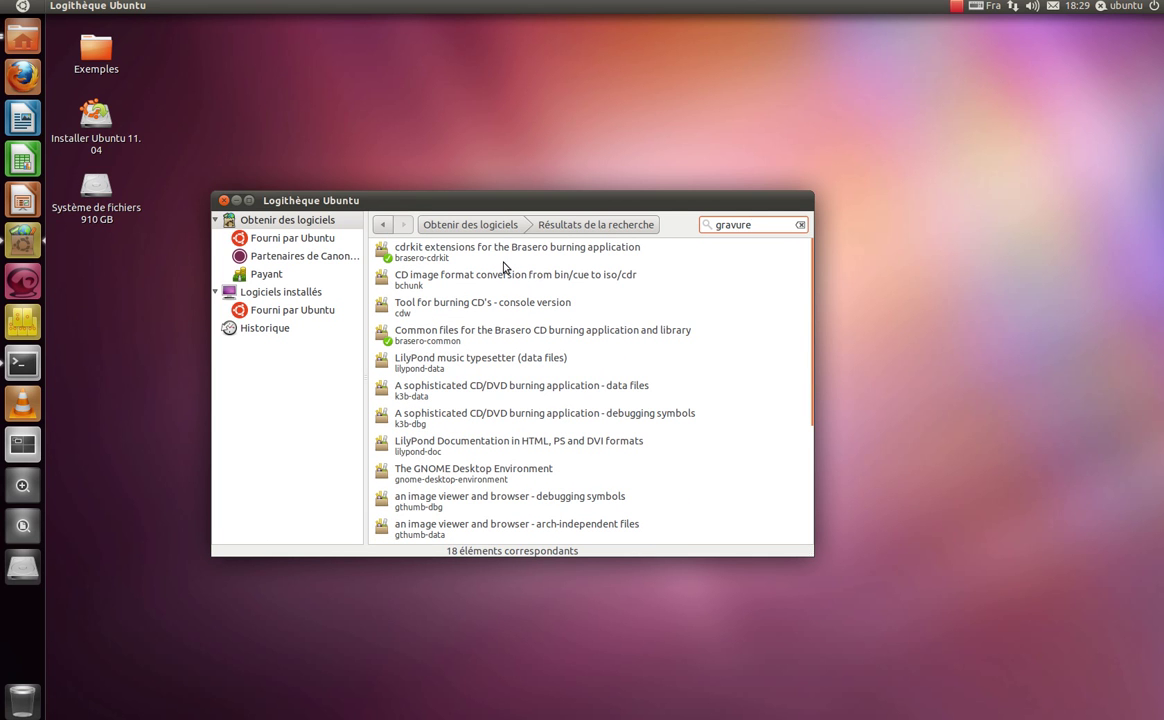
click(577, 258)
click(458, 272)
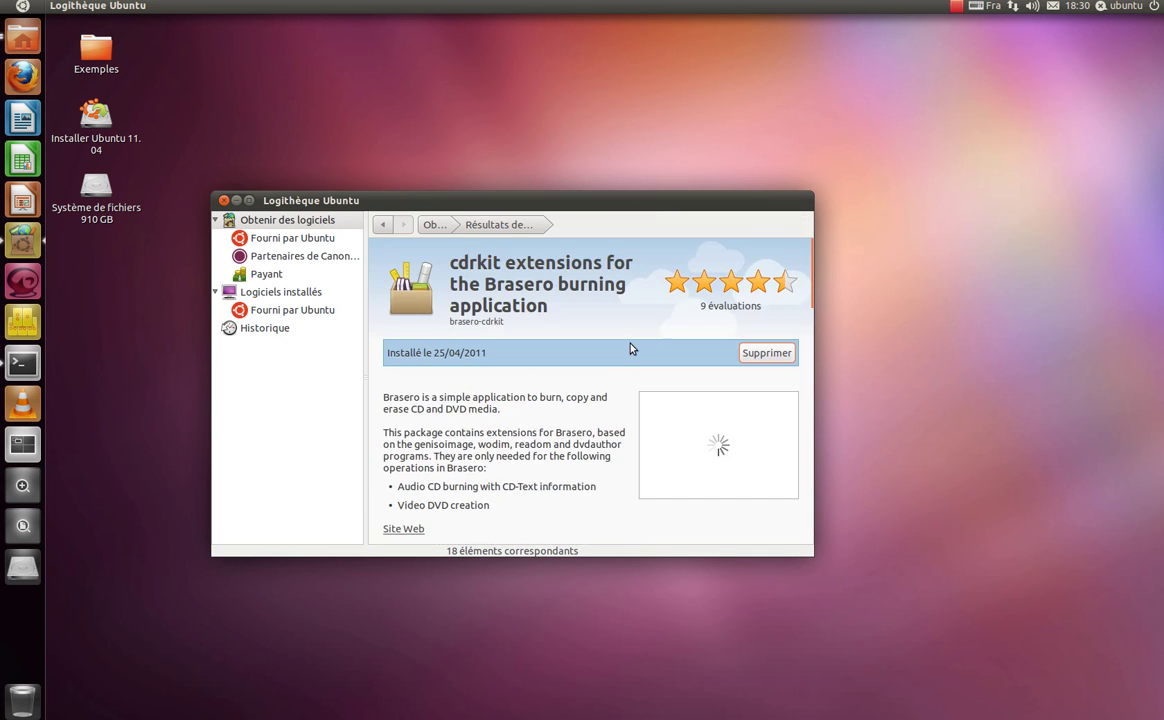
Read through the description, additional modules and technical details of the cdrkit extensions for Brasero.
drag(381, 376, 494, 478)
click(496, 476)
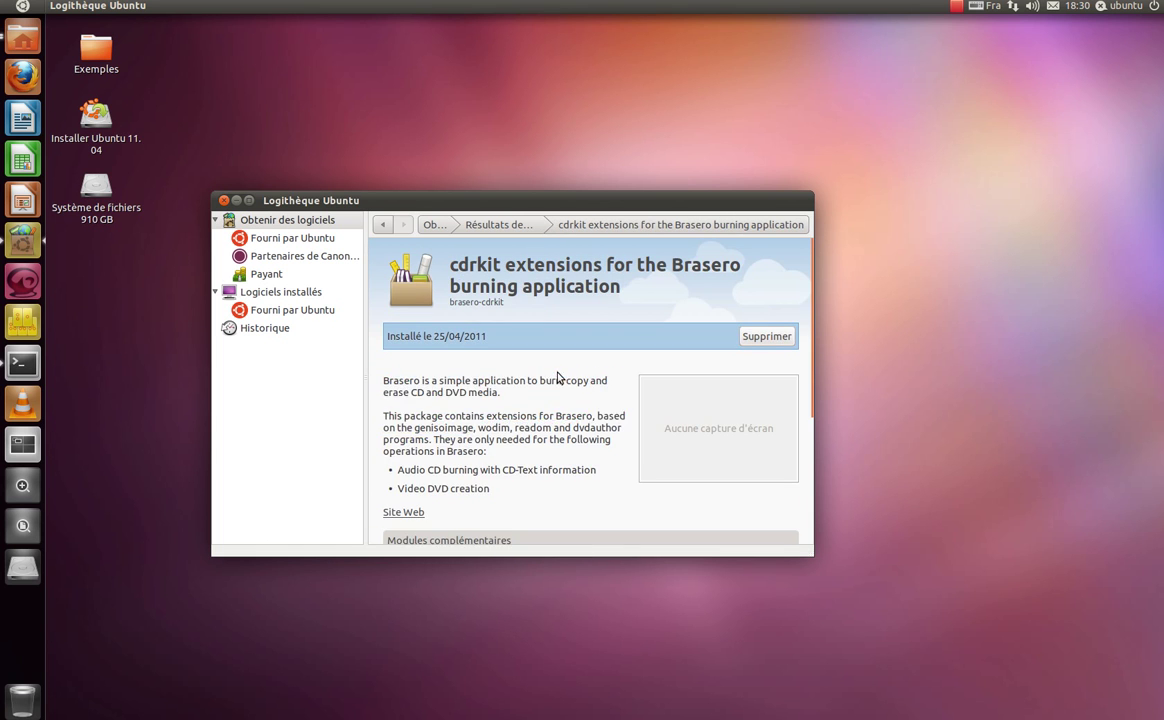
scroll(527, 338, down, 3)
scroll(531, 378, up, 1)
scroll(533, 379, down, 3)
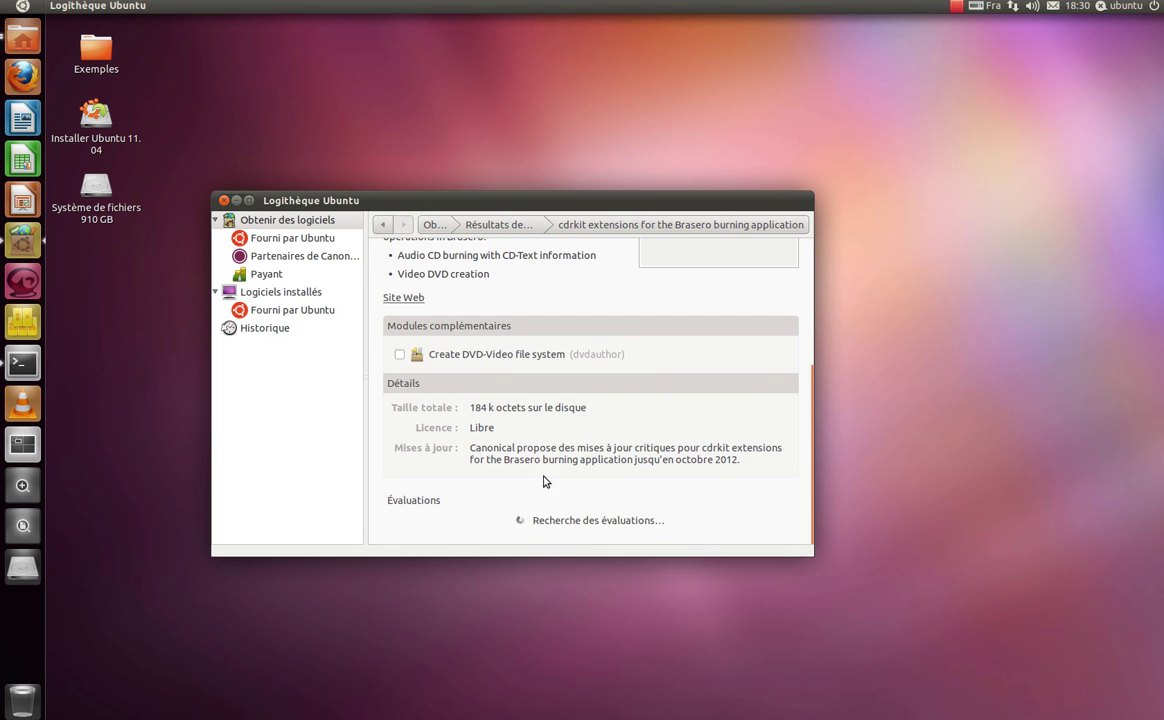
scroll(578, 360, up, 5)
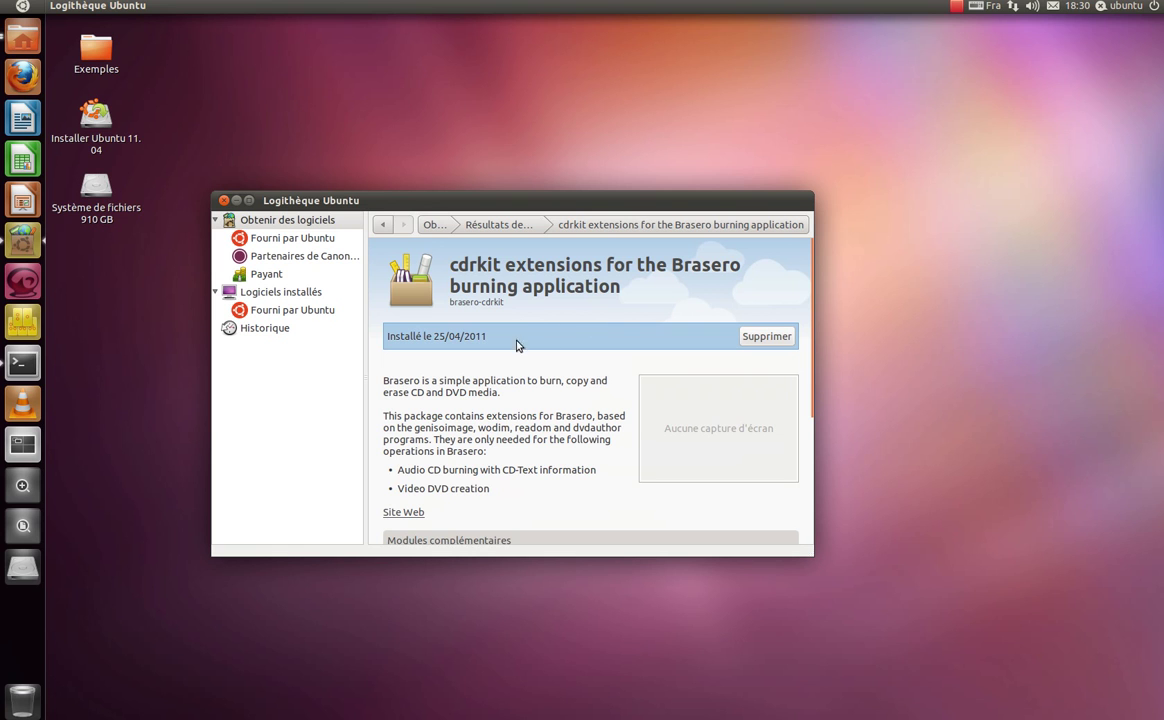
Display the software already installed on the system and look through the whole list of applications.
click(256, 296)
scroll(504, 289, down, 6)
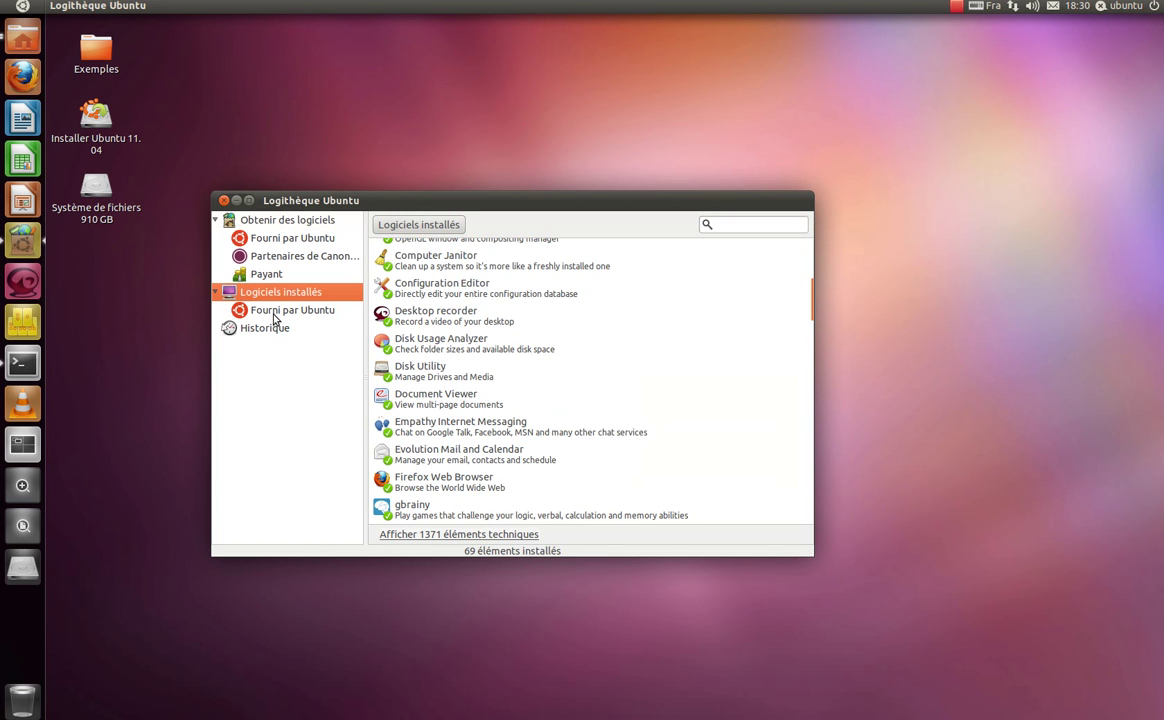
click(215, 294)
click(215, 294)
scroll(645, 379, down, 5)
scroll(645, 379, down, 15)
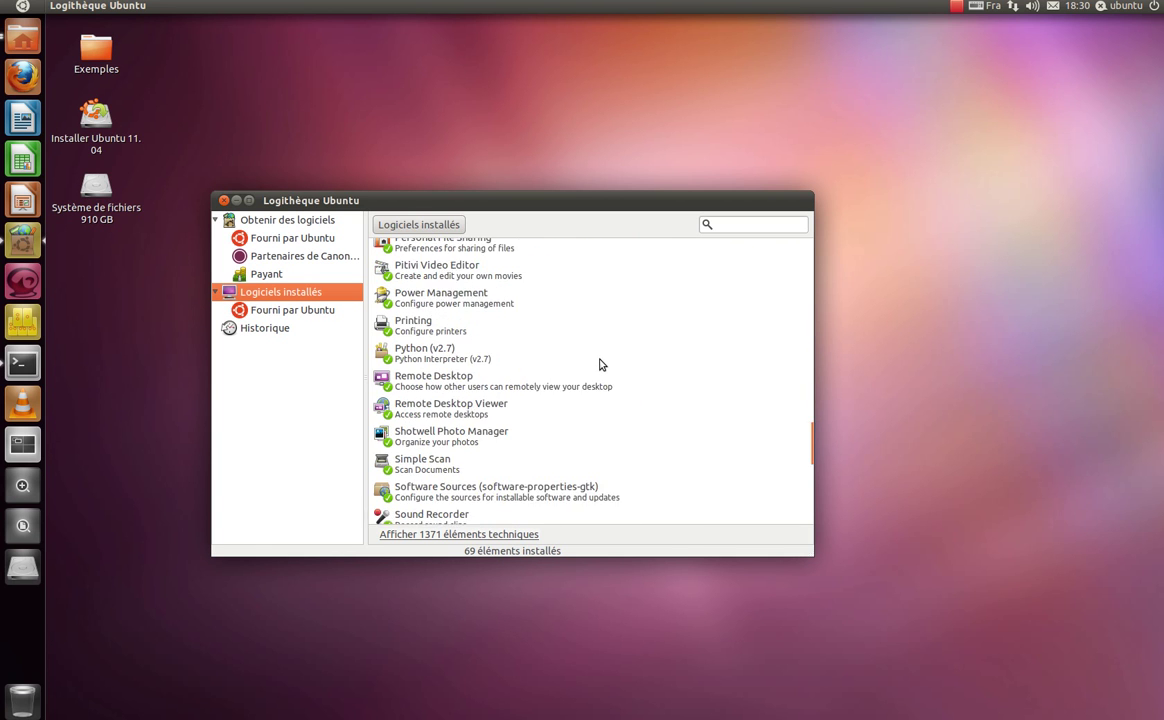
scroll(639, 335, down, 8)
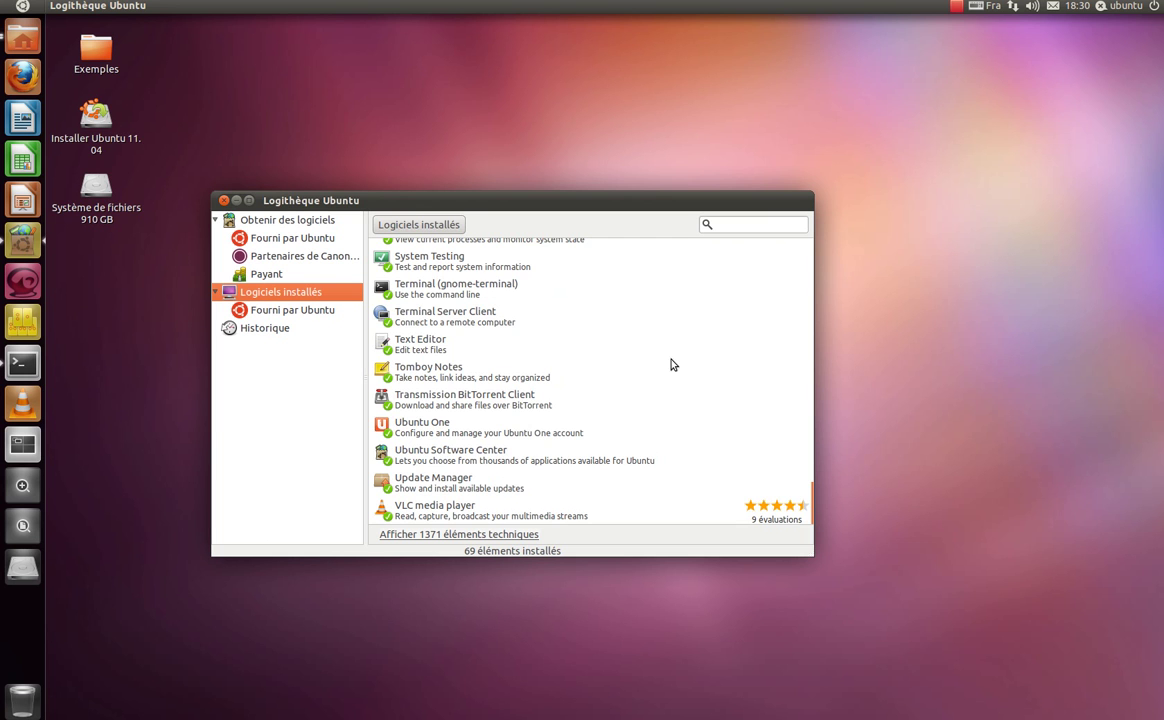
scroll(708, 359, up, 20)
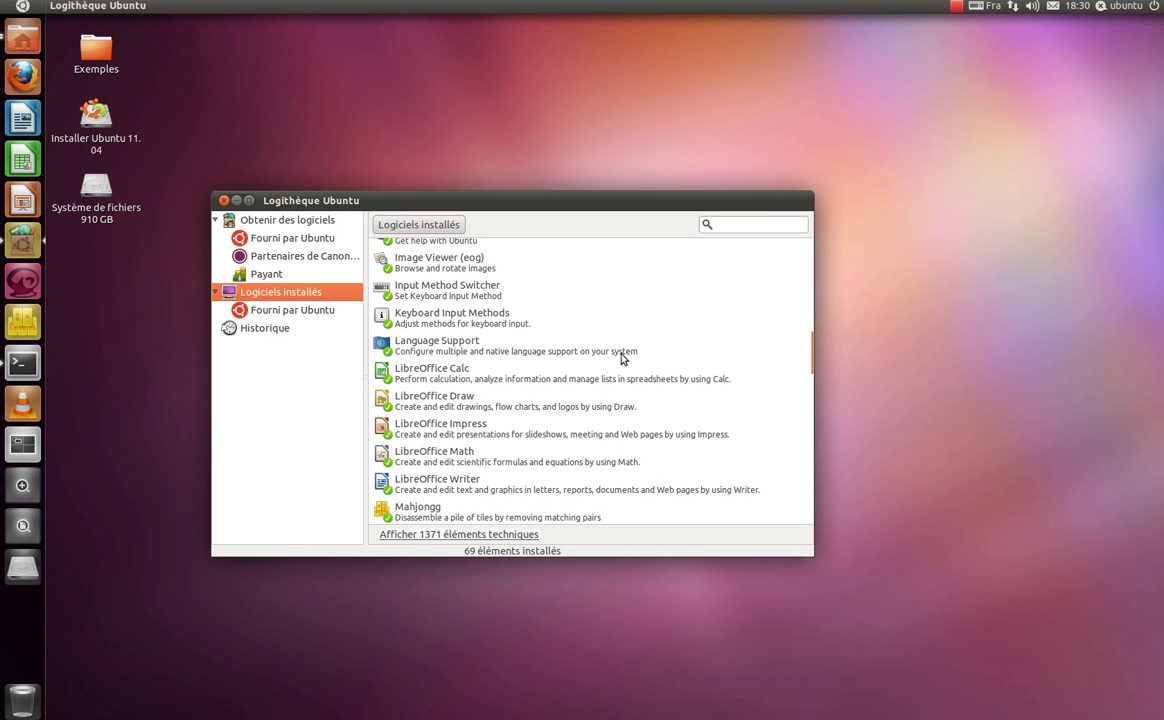
scroll(619, 345, up, 10)
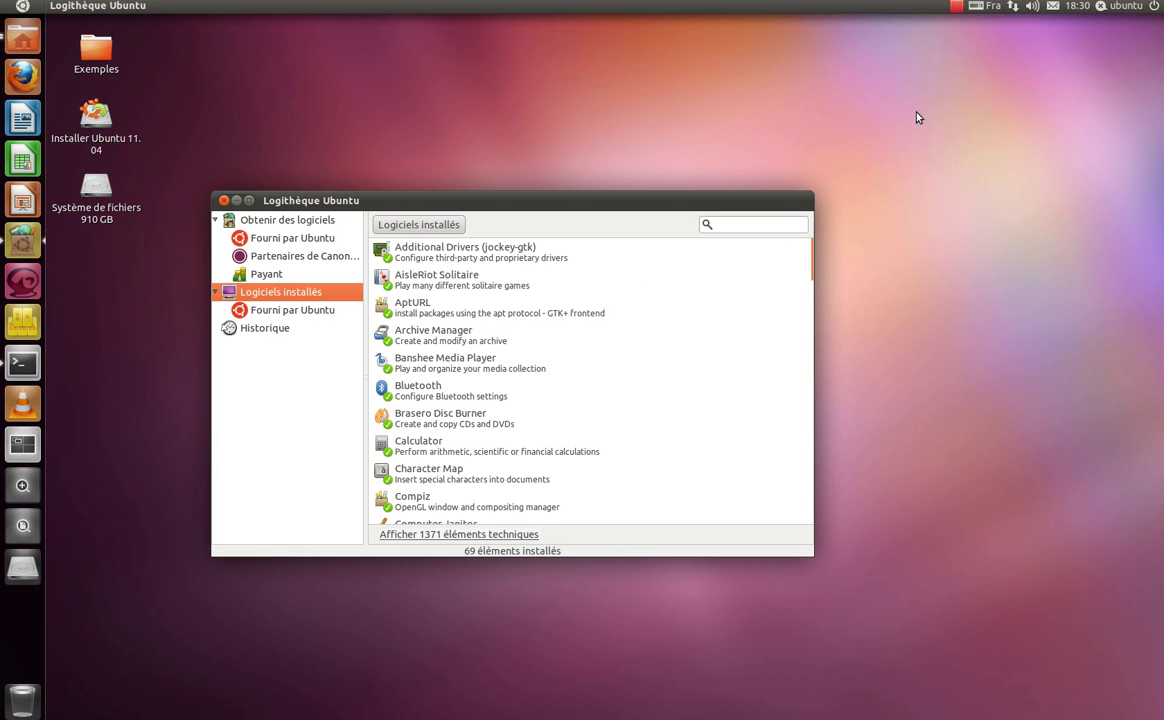
click(957, 8)
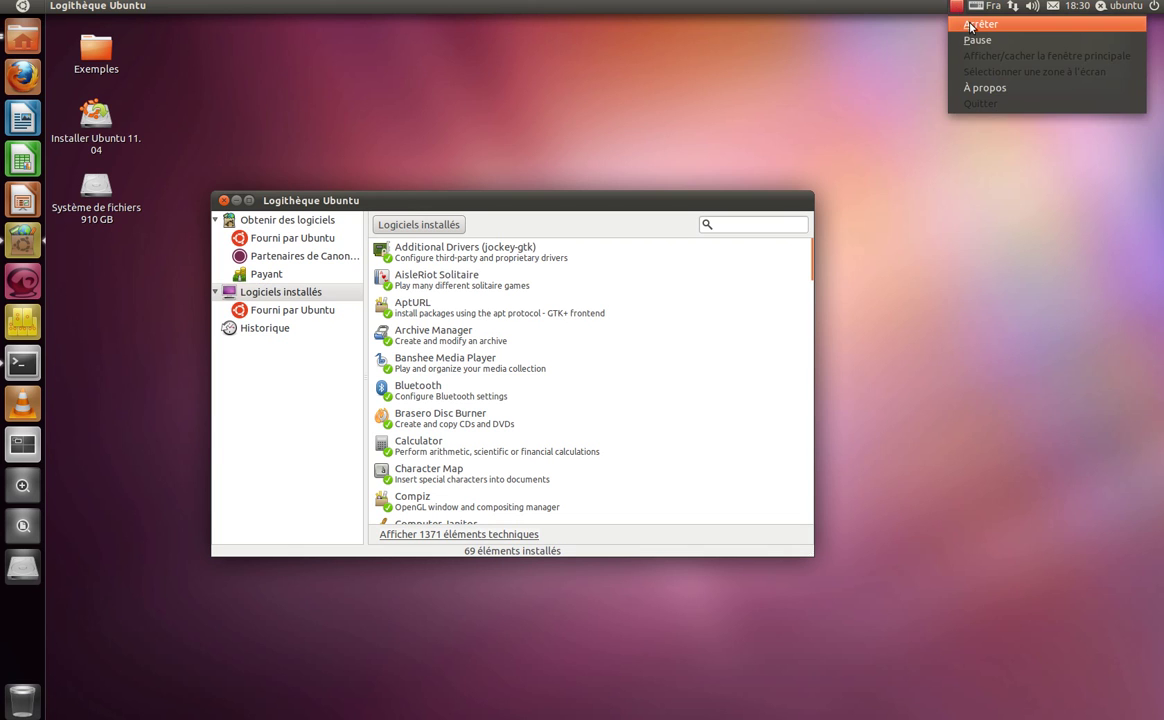